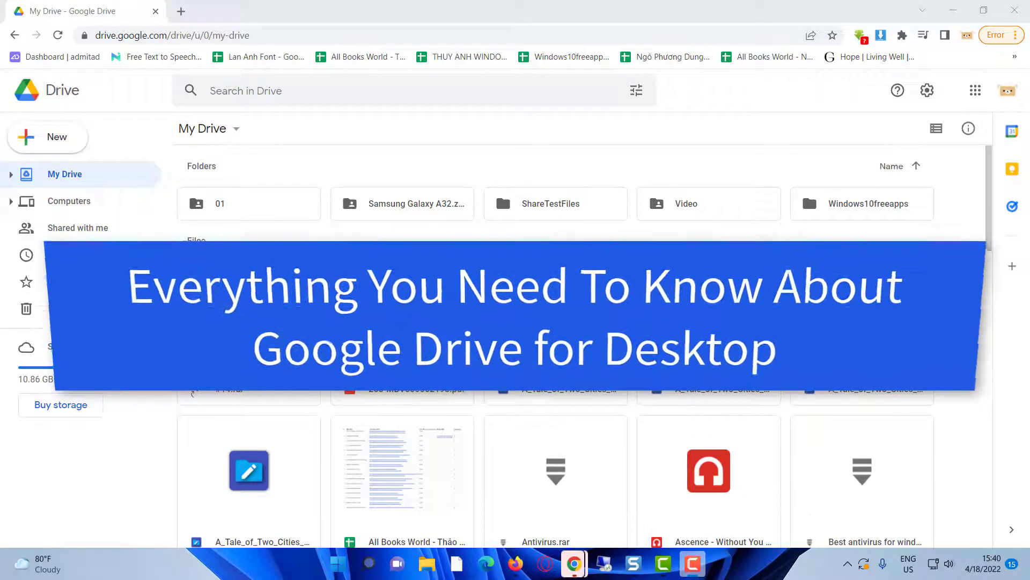
{"action": "scroll", "coordinate": [555, 344], "scroll_direction": "down", "scroll_amount": 2}
{"action": "scroll", "coordinate": [555, 343], "scroll_direction": "down", "scroll_amount": 4}
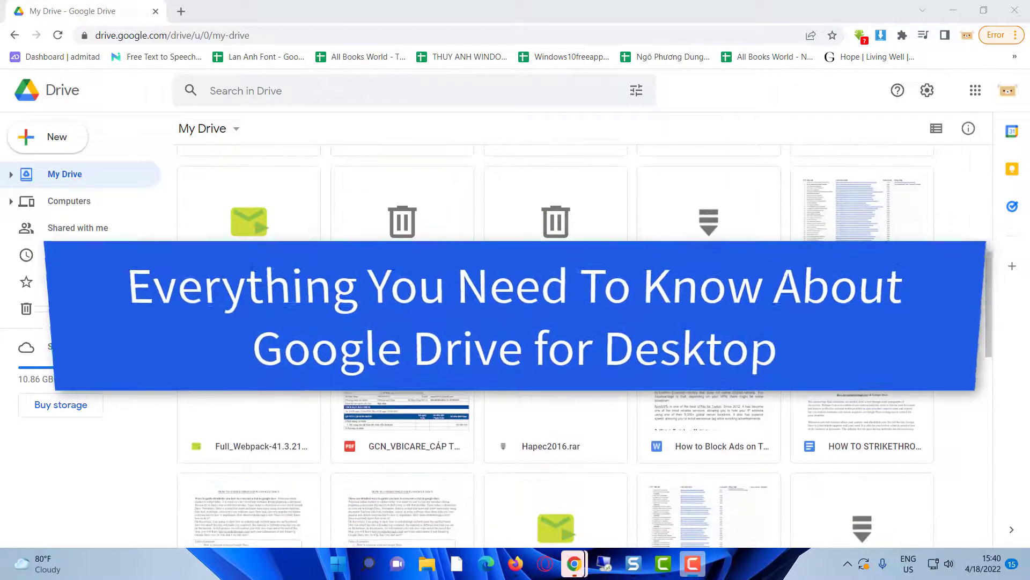
{"action": "scroll", "coordinate": [712, 328], "scroll_direction": "down", "scroll_amount": 1}
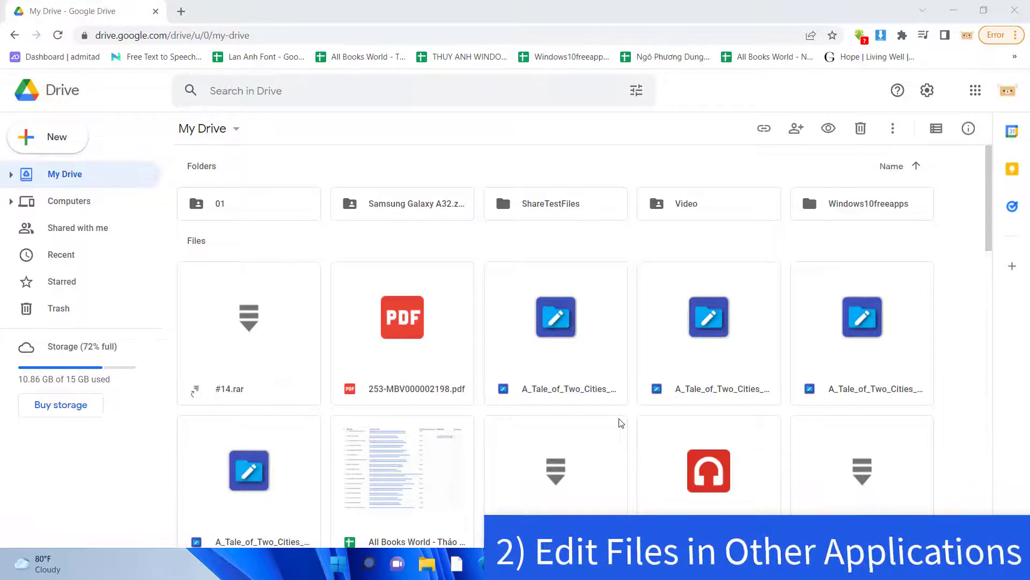
Open the Word document "How to Block Ads on Twitch" from My Drive and skim through its text.
{"action": "scroll", "coordinate": [620, 422], "scroll_direction": "down", "scroll_amount": 4}
{"action": "scroll", "coordinate": [621, 422], "scroll_direction": "down", "scroll_amount": 5}
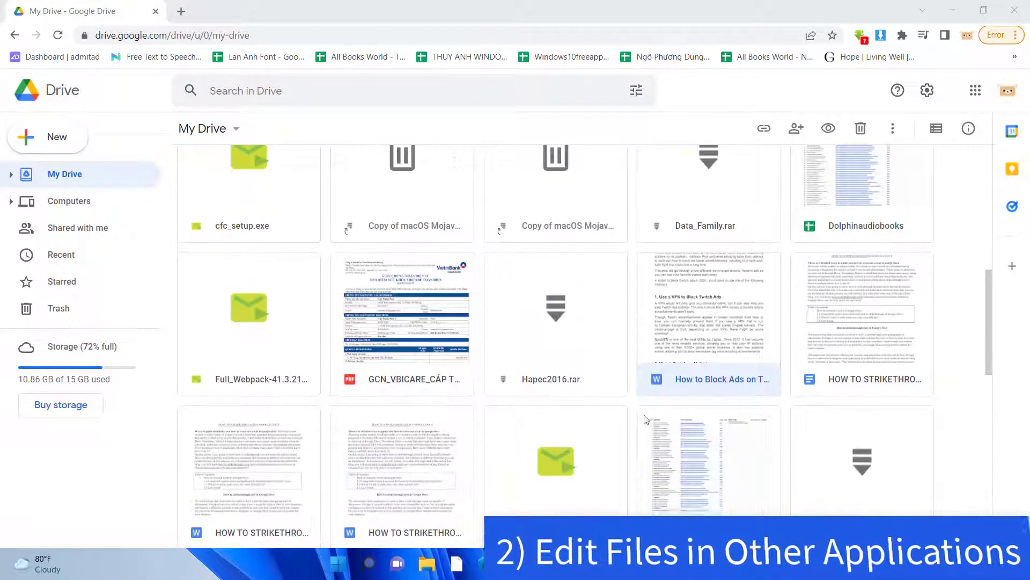
{"action": "double_click", "coordinate": [729, 326]}
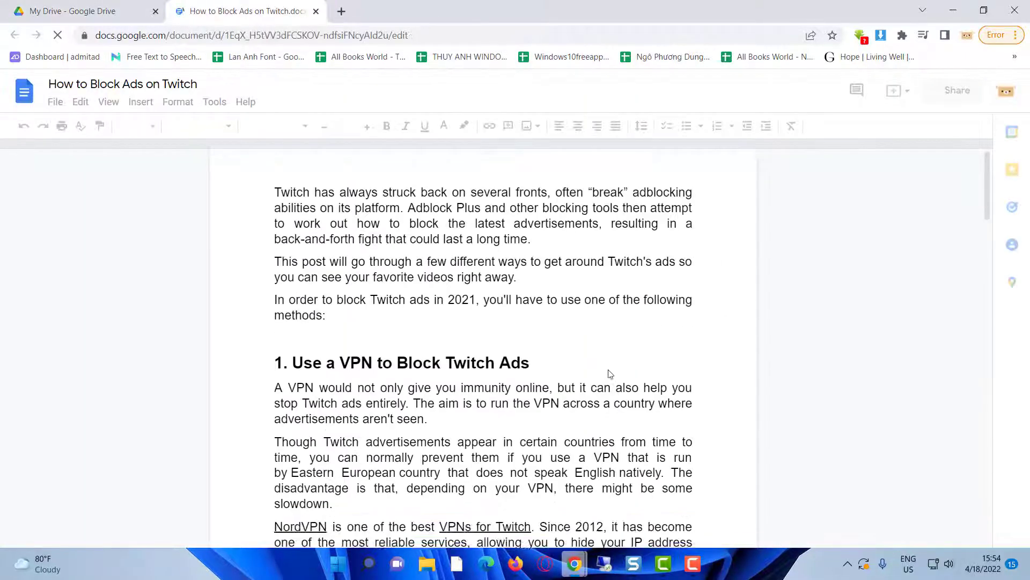
{"action": "scroll", "coordinate": [609, 372], "scroll_direction": "down", "scroll_amount": 3}
{"action": "scroll", "coordinate": [609, 372], "scroll_direction": "down", "scroll_amount": 5}
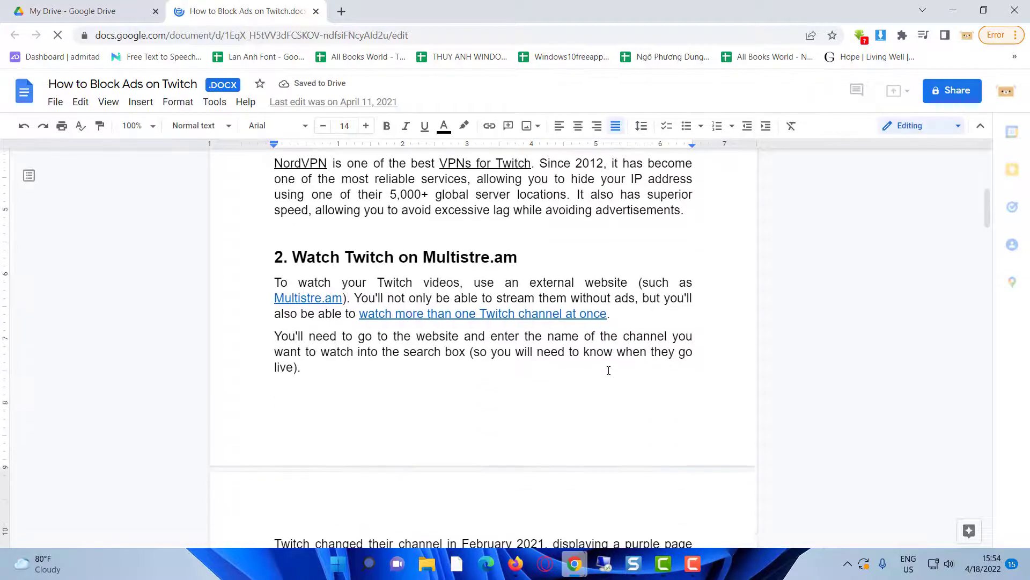
{"action": "scroll", "coordinate": [608, 370], "scroll_direction": "up", "scroll_amount": 4}
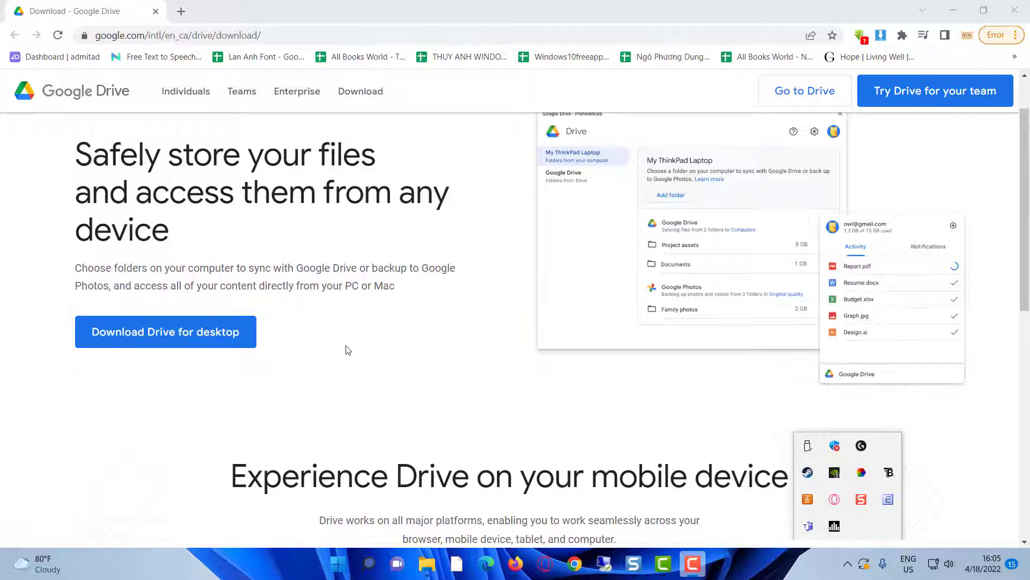
Download the Drive for desktop installer from the Google Drive download page and launch GoogleDriveSetup.
{"action": "left_click_drag", "start_coordinate": [321, 286], "coordinate": [396, 287]}
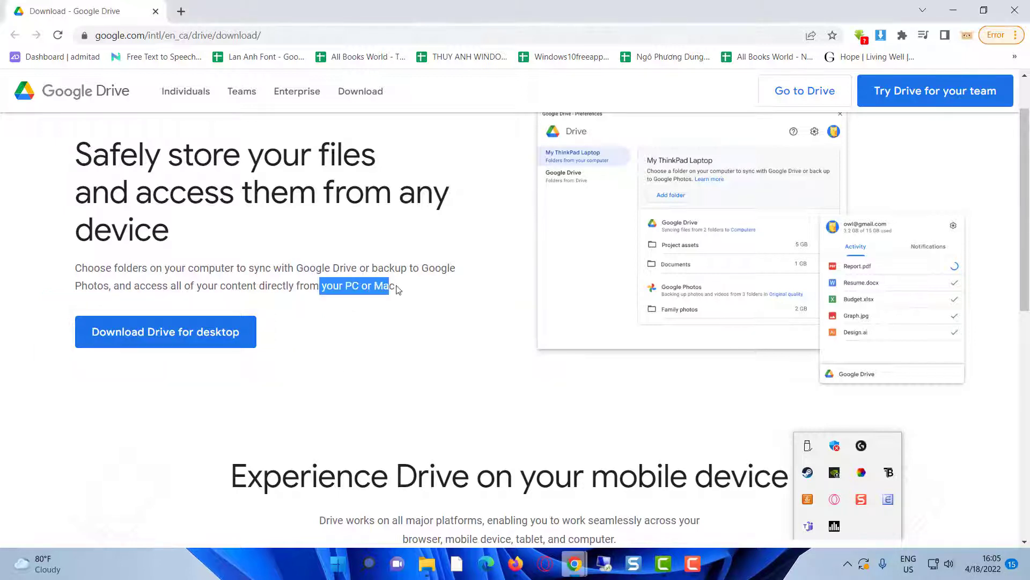
{"action": "left_click", "coordinate": [357, 298]}
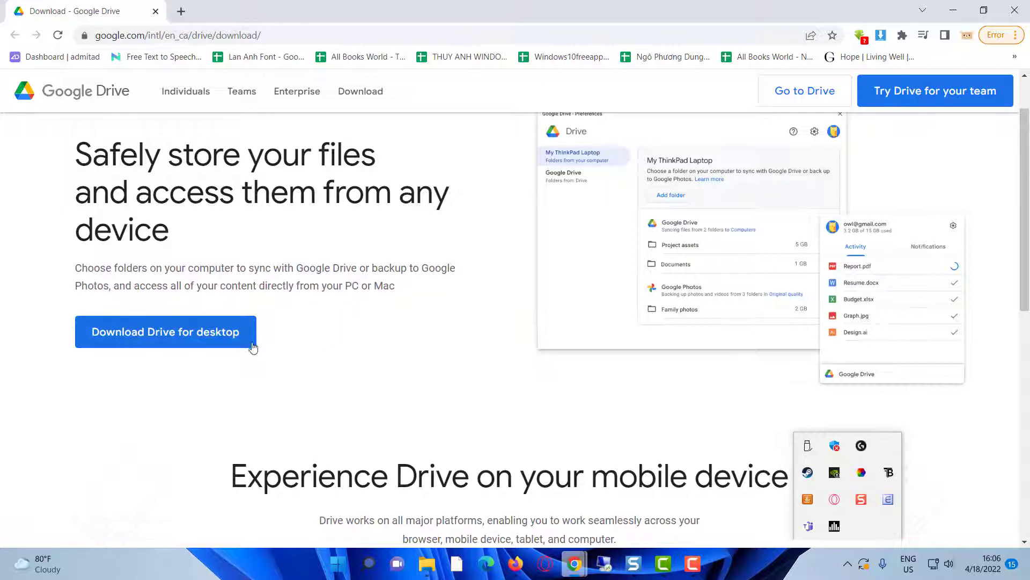
{"action": "scroll", "coordinate": [384, 370], "scroll_direction": "down", "scroll_amount": 4}
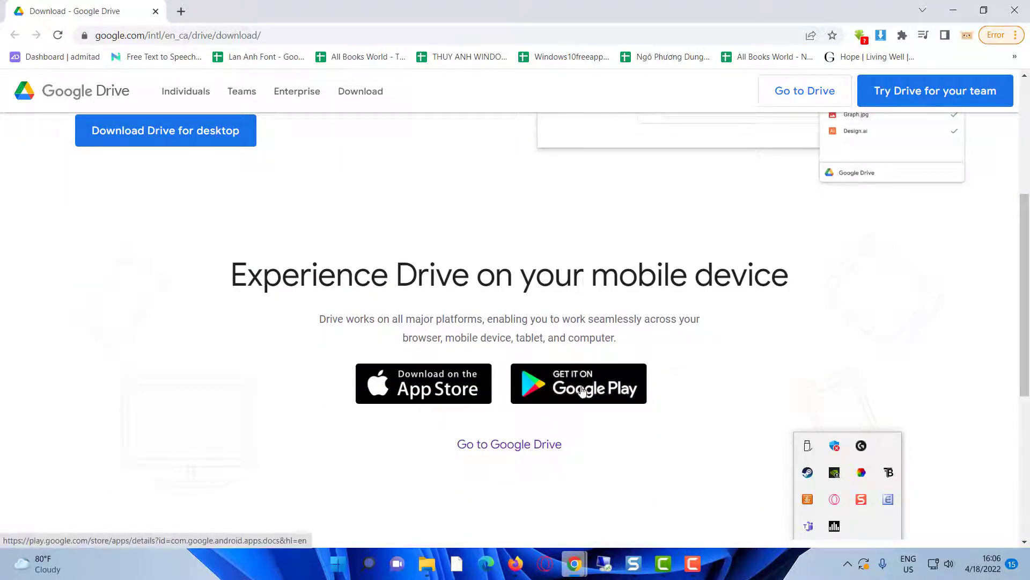
{"action": "scroll", "coordinate": [421, 382], "scroll_direction": "up", "scroll_amount": 5}
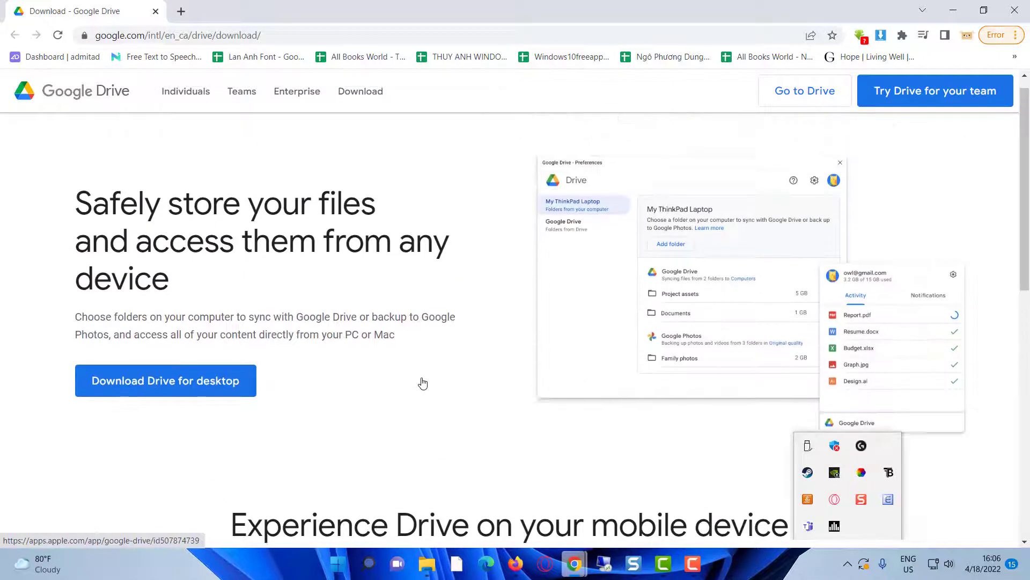
{"action": "left_click", "coordinate": [187, 403]}
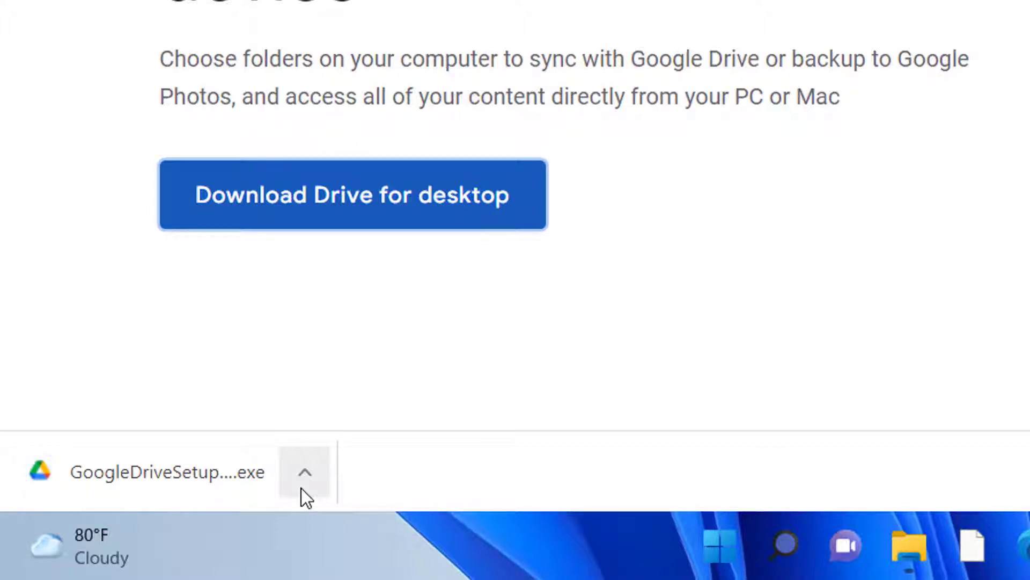
{"action": "left_click", "coordinate": [303, 485]}
{"action": "left_click", "coordinate": [344, 286]}
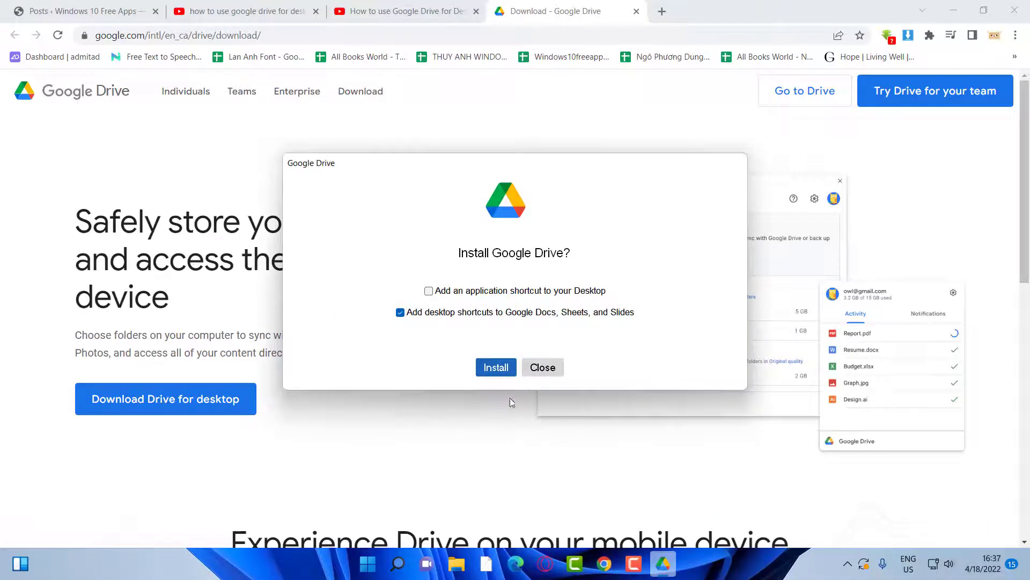
Install Google Drive with an application shortcut added to the desktop, and close the installer when it finishes.
{"action": "left_click", "coordinate": [429, 290]}
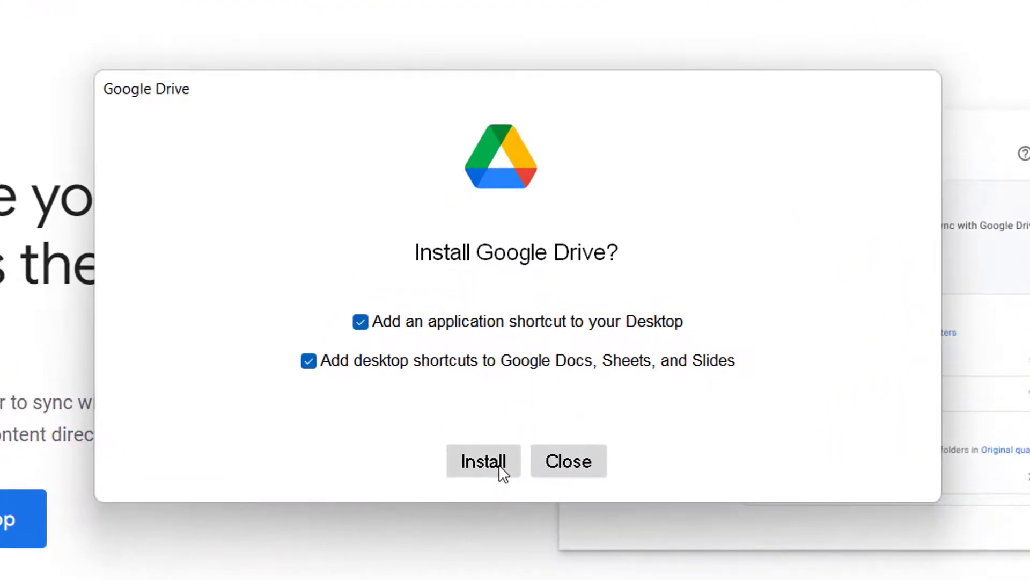
{"action": "left_click", "coordinate": [504, 416]}
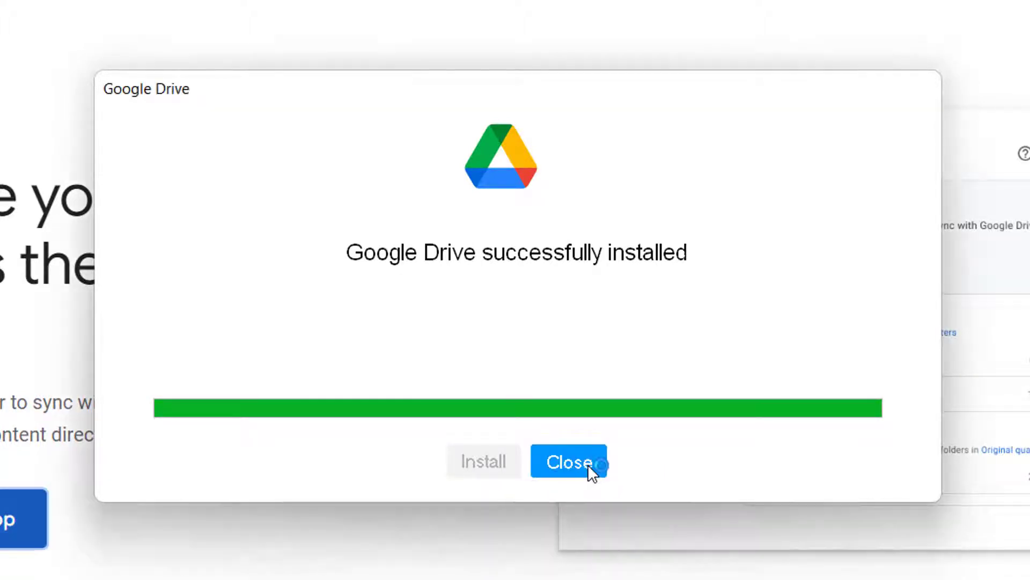
{"action": "left_click", "coordinate": [588, 462]}
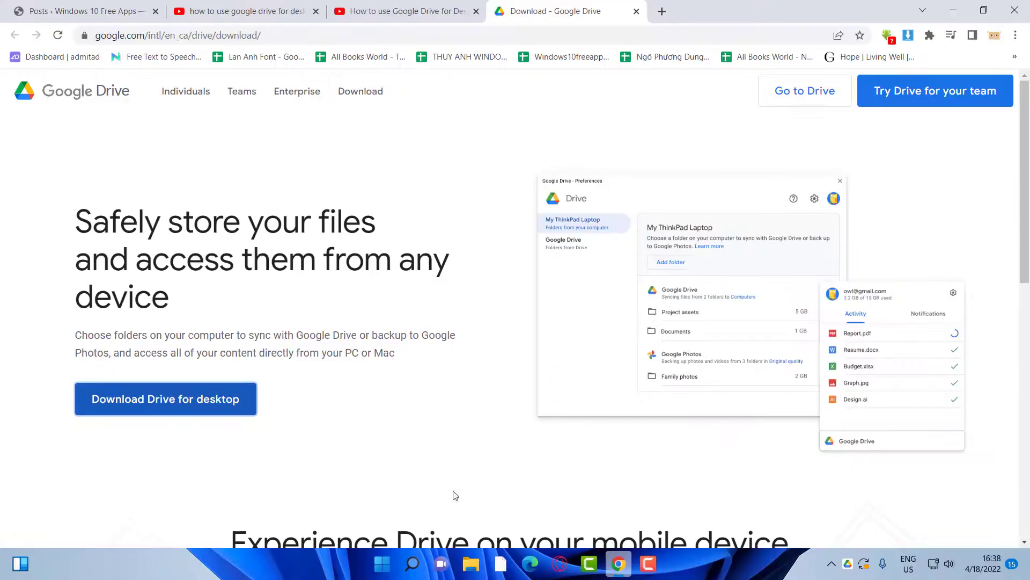
Switch to File Explorer and open the My Drive folder on the Google Drive (G:) drive under This PC.
{"action": "left_click", "coordinate": [471, 572]}
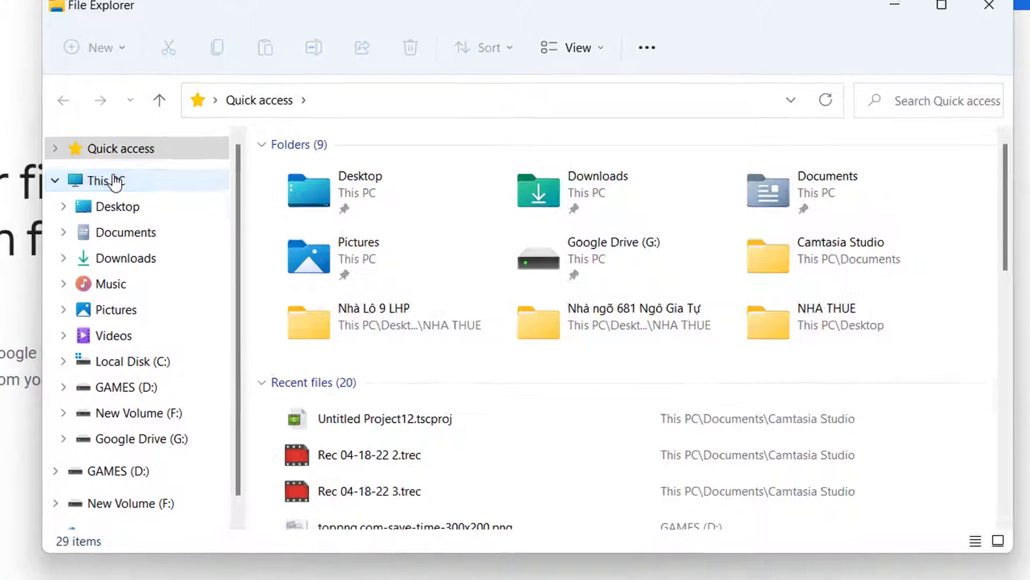
{"action": "left_click", "coordinate": [378, 220]}
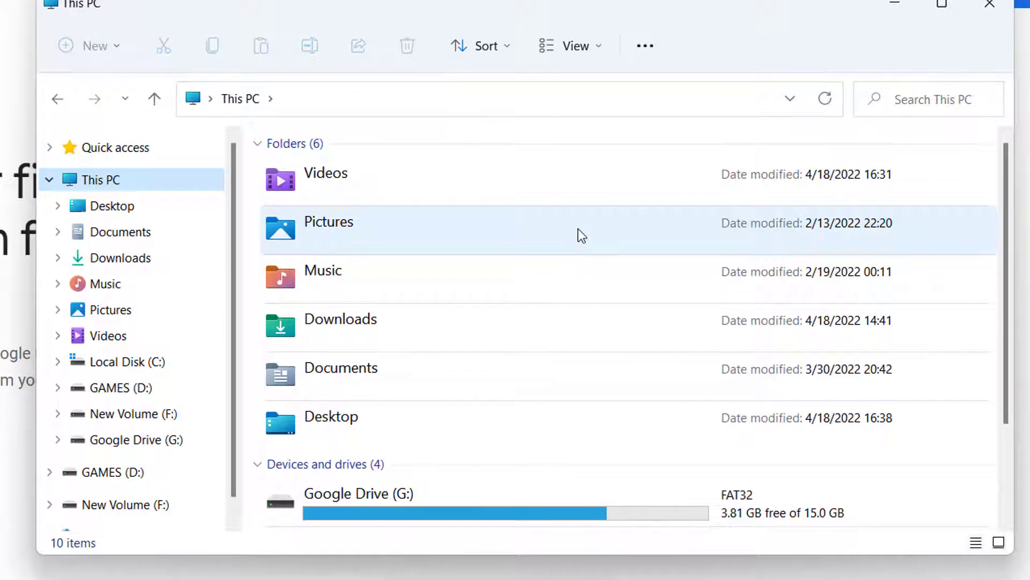
{"action": "scroll", "coordinate": [578, 229], "scroll_direction": "down", "scroll_amount": 3}
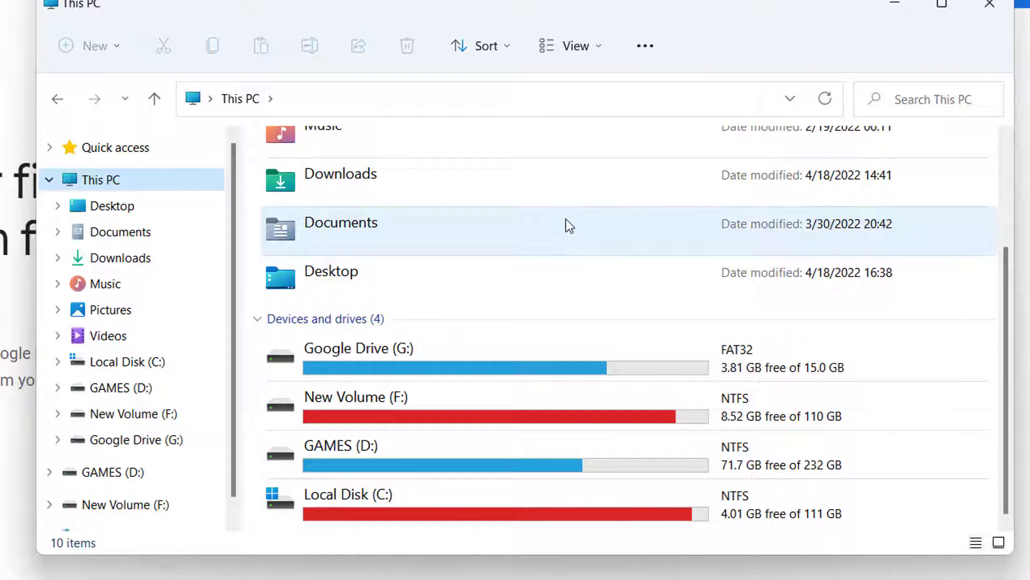
{"action": "scroll", "coordinate": [554, 212], "scroll_direction": "up", "scroll_amount": 2}
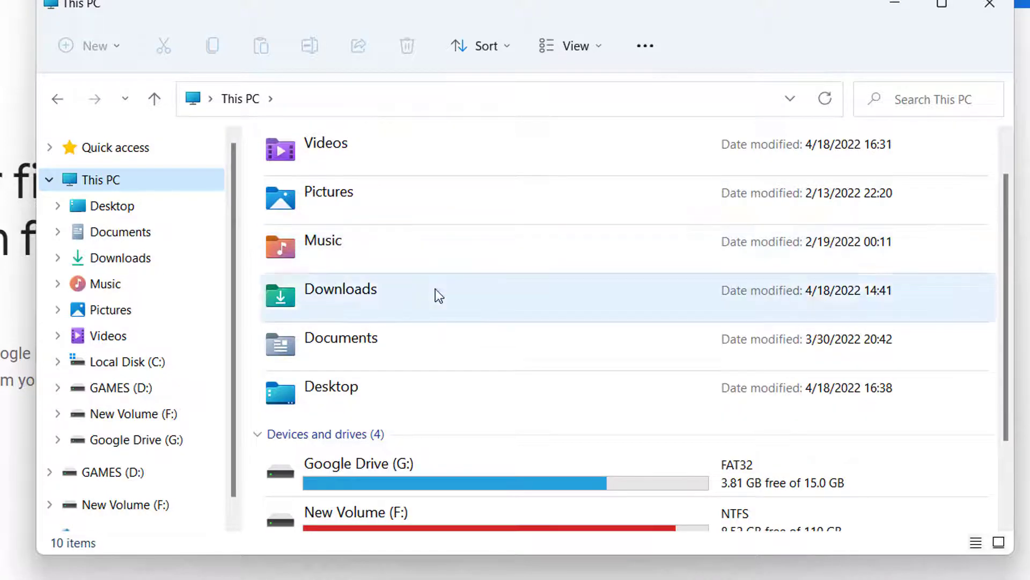
{"action": "scroll", "coordinate": [471, 368], "scroll_direction": "down", "scroll_amount": 2}
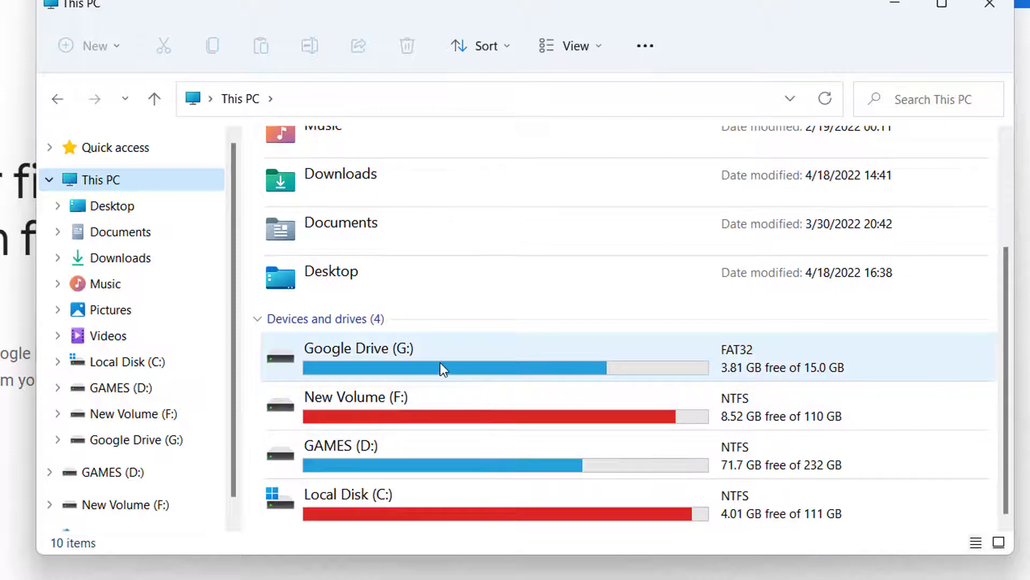
{"action": "mouse_move", "coordinate": [440, 362]}
{"action": "double_click", "coordinate": [391, 358]}
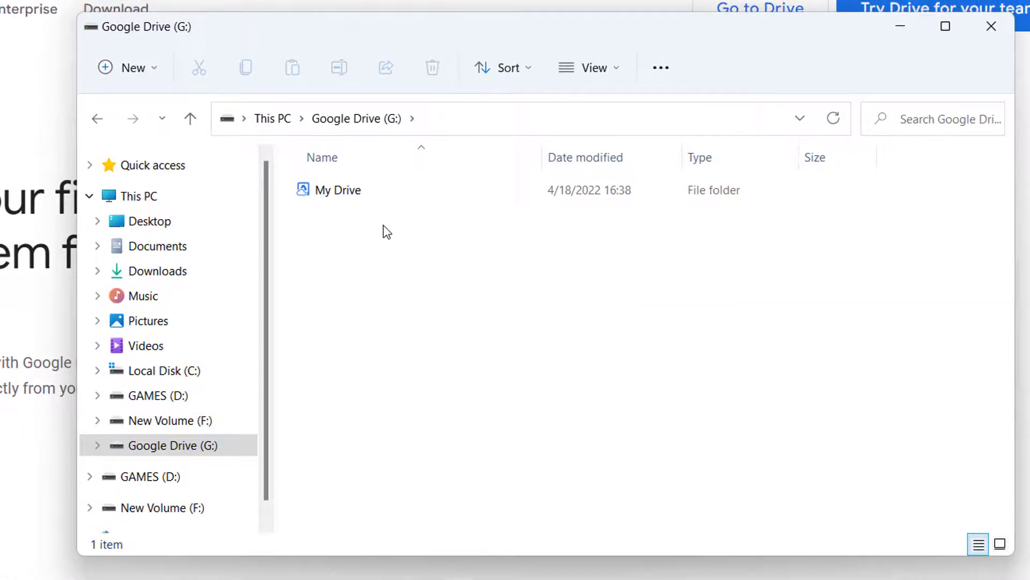
{"action": "double_click", "coordinate": [355, 193]}
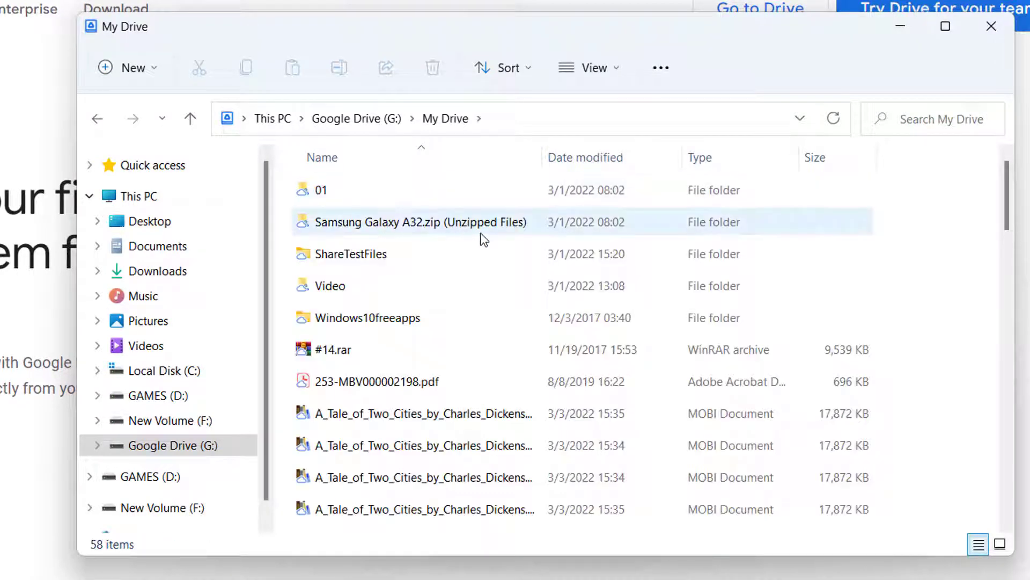
Compare the files in the local My Drive folder with those in My Drive on the web.
{"action": "scroll", "coordinate": [446, 329], "scroll_direction": "down", "scroll_amount": 6}
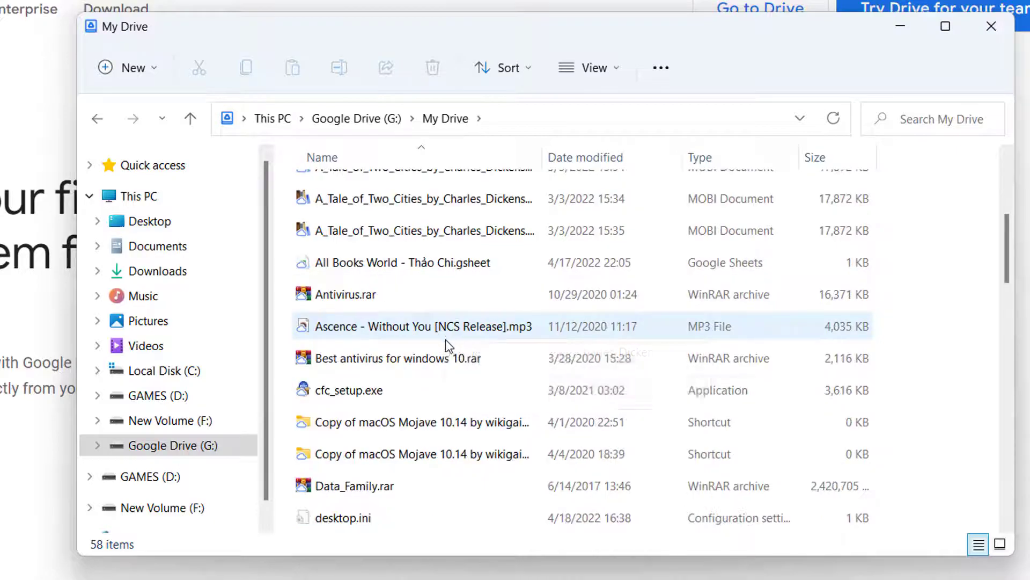
{"action": "scroll", "coordinate": [481, 355], "scroll_direction": "down", "scroll_amount": 3}
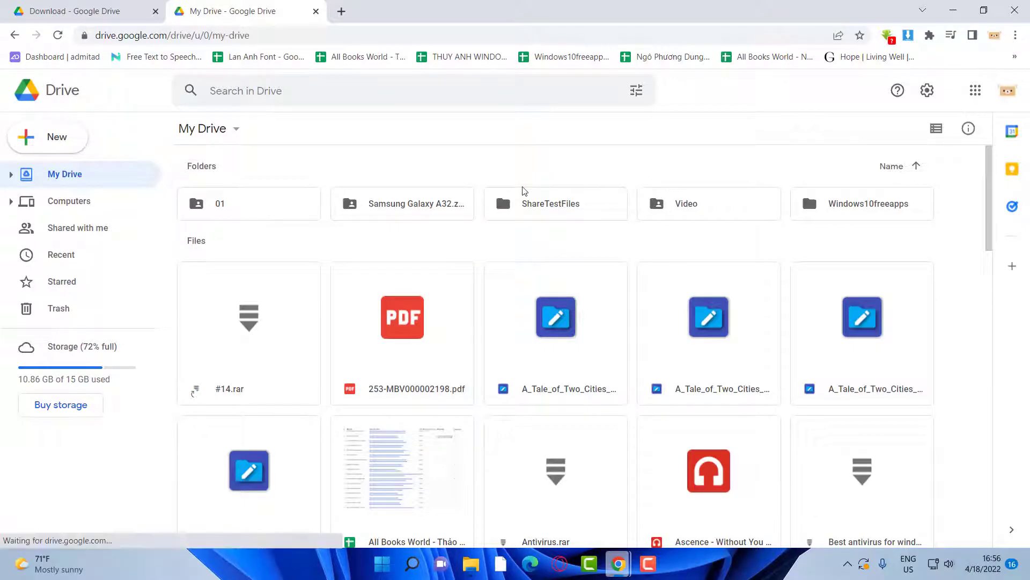
{"action": "scroll", "coordinate": [504, 225], "scroll_direction": "down", "scroll_amount": 2}
{"action": "scroll", "coordinate": [504, 233], "scroll_direction": "down", "scroll_amount": 10}
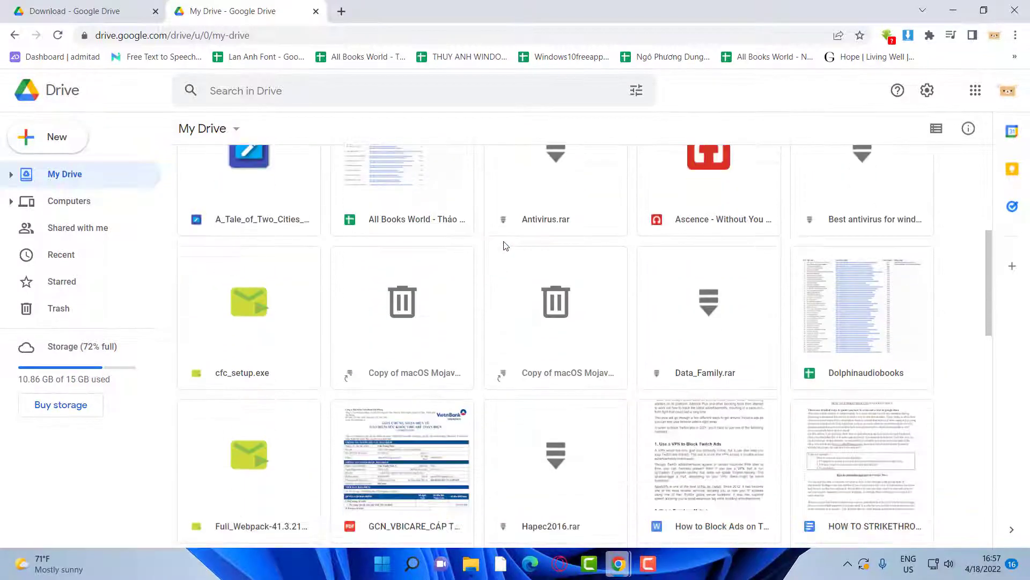
{"action": "scroll", "coordinate": [506, 251], "scroll_direction": "down", "scroll_amount": 3}
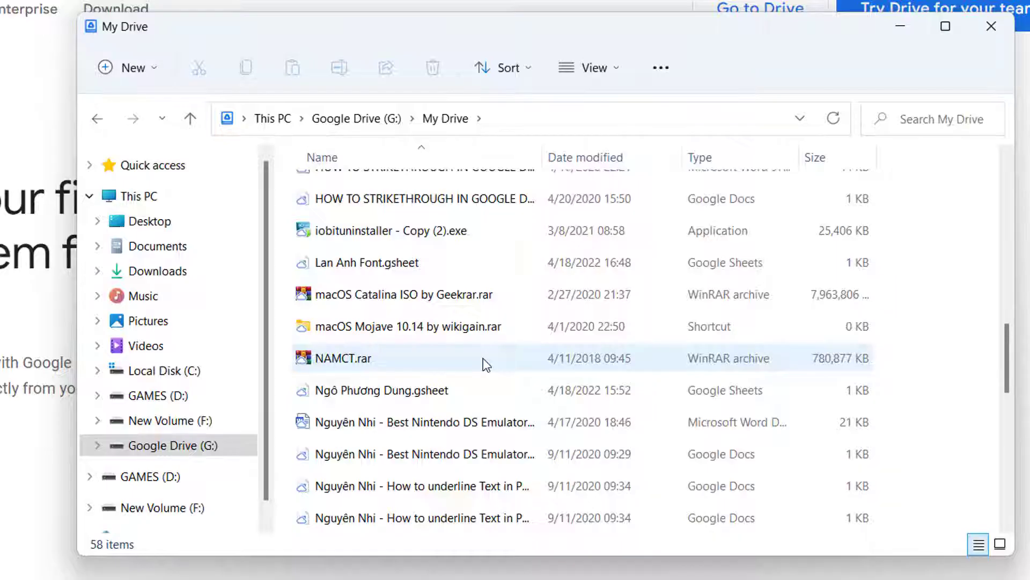
{"action": "scroll", "coordinate": [483, 358], "scroll_direction": "down", "scroll_amount": 3}
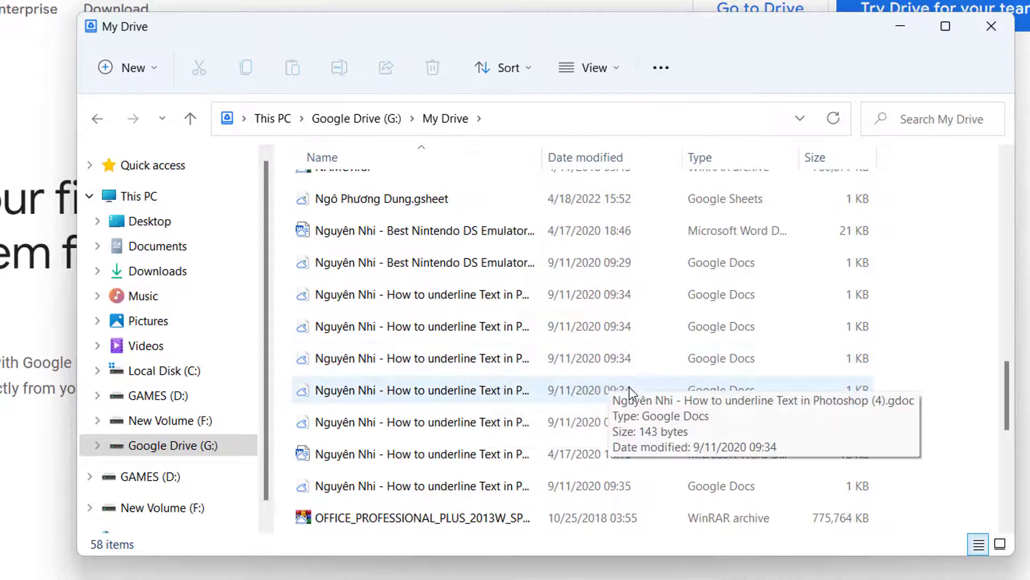
{"action": "scroll", "coordinate": [629, 389], "scroll_direction": "down", "scroll_amount": 3}
{"action": "scroll", "coordinate": [631, 394], "scroll_direction": "down", "scroll_amount": 2}
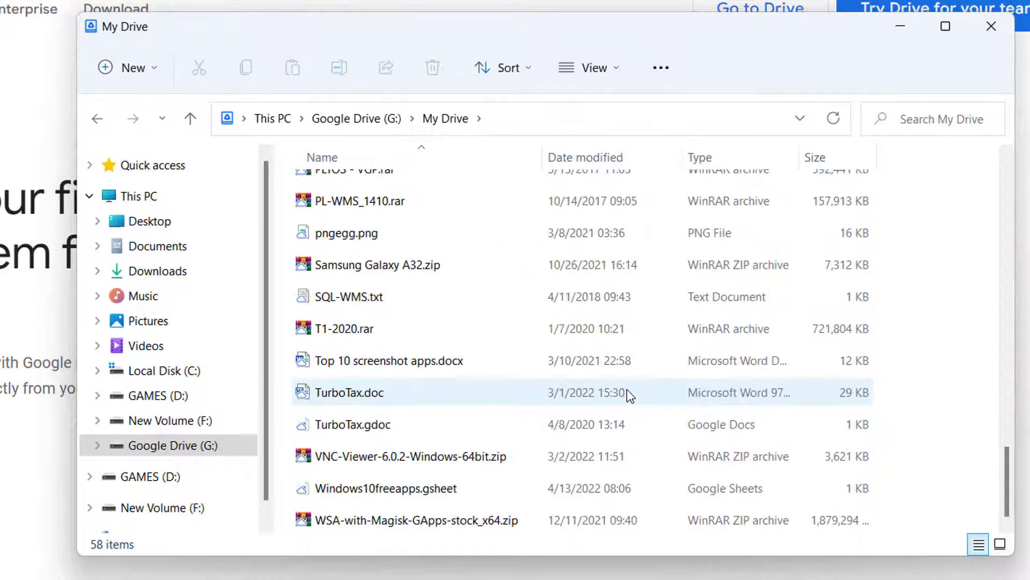
Open the image pngegg.png from the local My Drive folder to view it, and close the viewer.
{"action": "scroll", "coordinate": [629, 391], "scroll_direction": "up", "scroll_amount": 2}
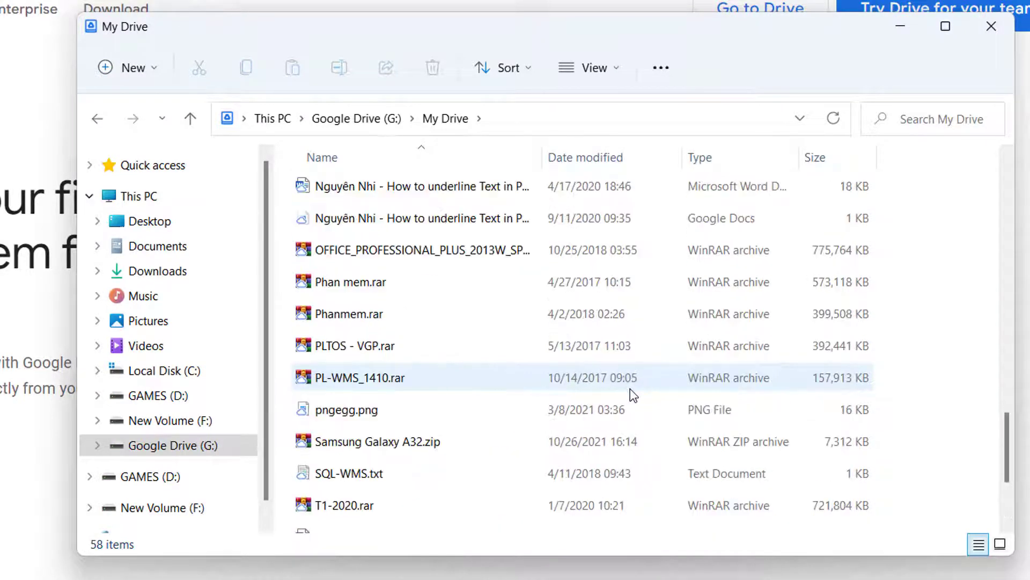
{"action": "scroll", "coordinate": [633, 395], "scroll_direction": "down", "scroll_amount": 1}
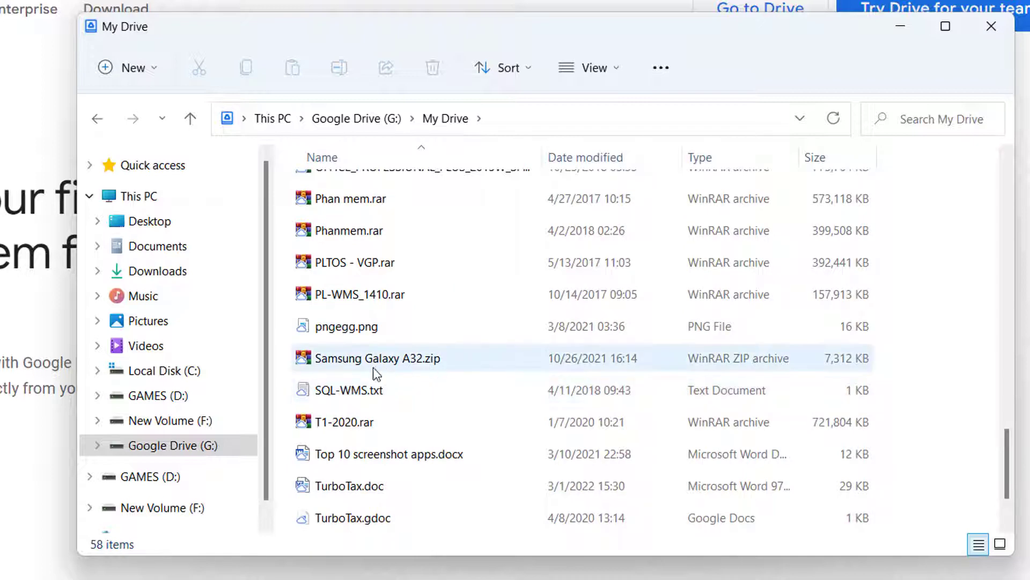
{"action": "double_click", "coordinate": [391, 331]}
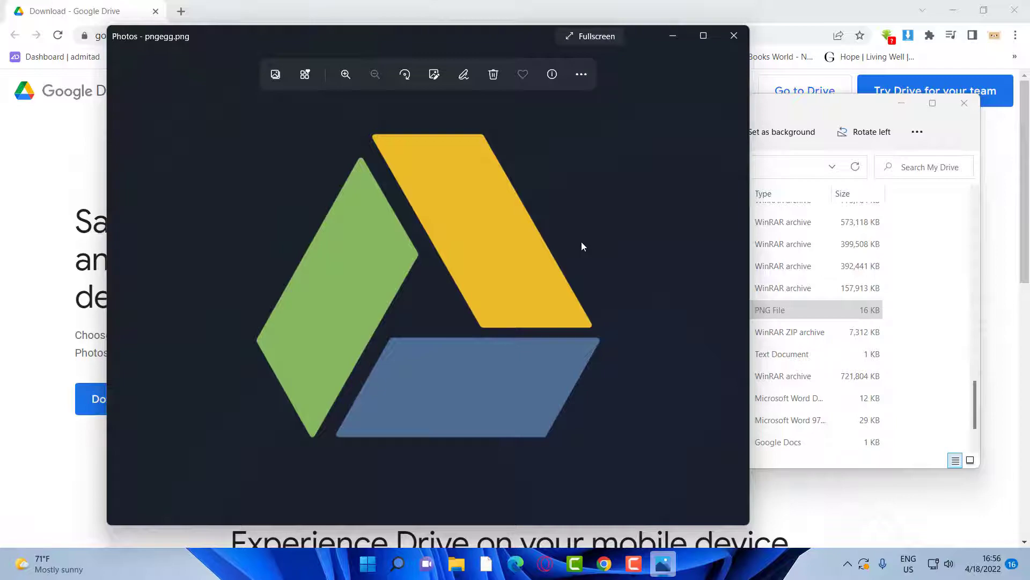
{"action": "left_click", "coordinate": [733, 36]}
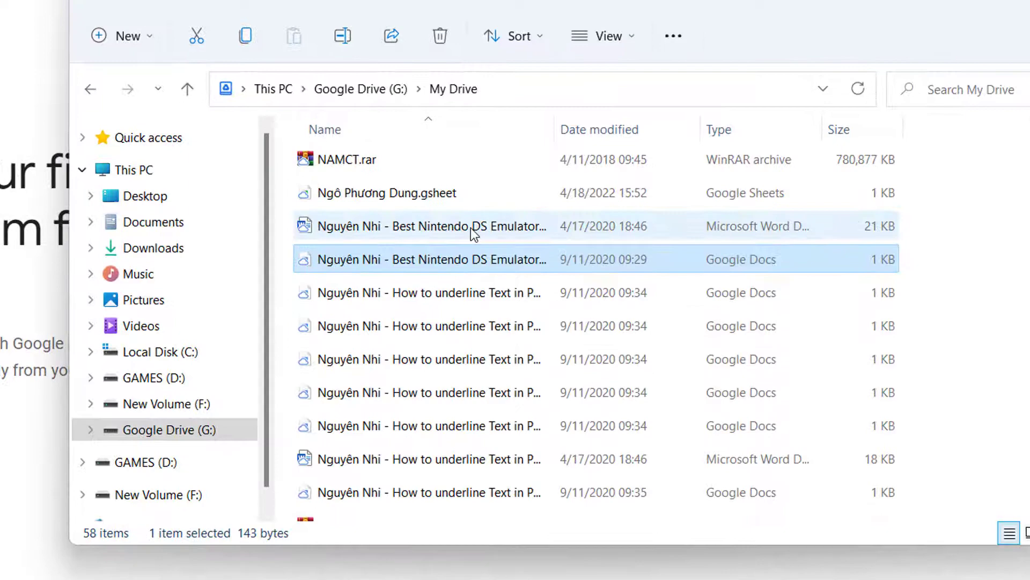
Open the "Best Nintendo DS Emulators" Word document from the local My Drive folder and skim its text.
{"action": "left_click", "coordinate": [468, 228]}
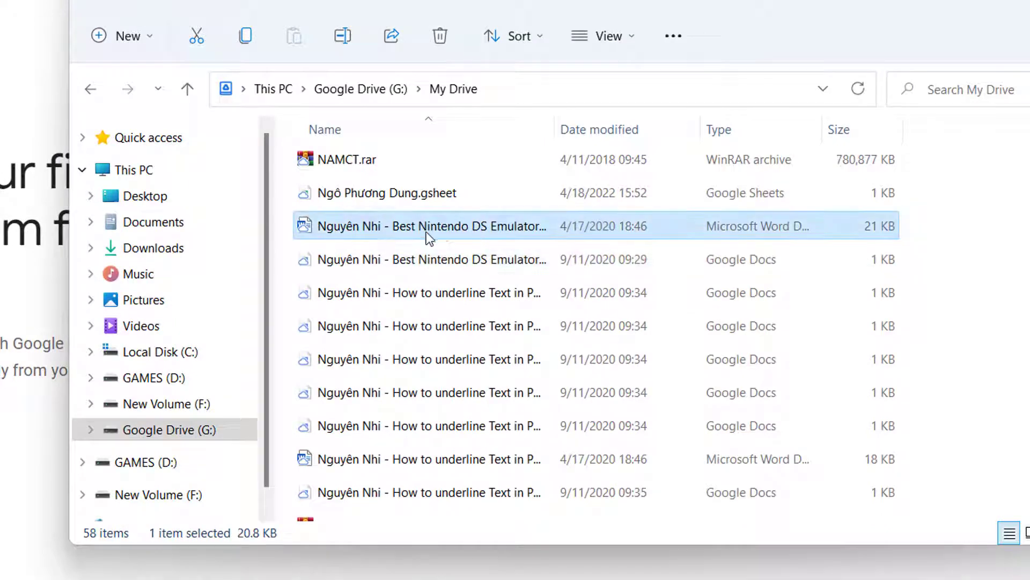
{"action": "double_click", "coordinate": [469, 229]}
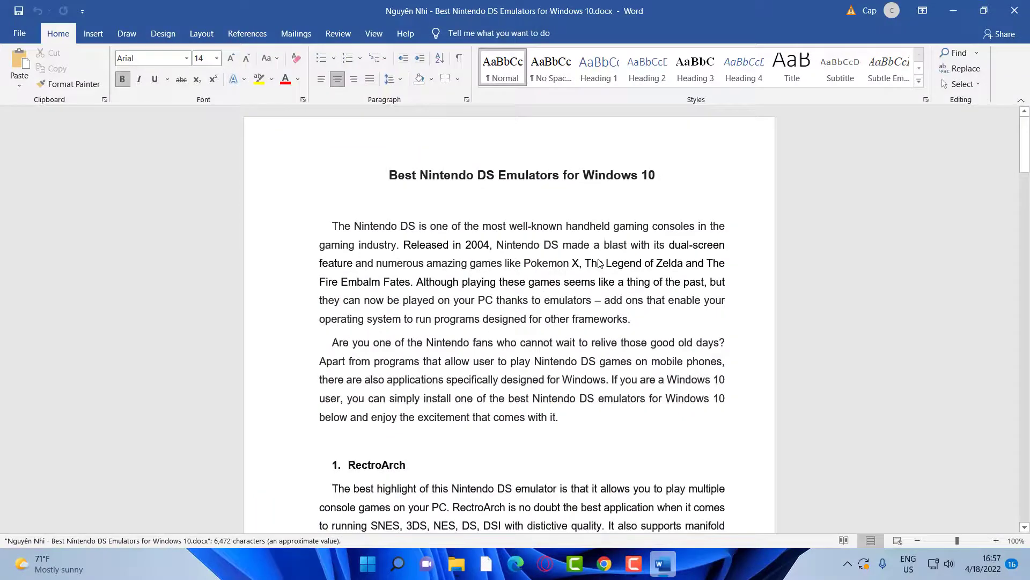
{"action": "scroll", "coordinate": [599, 263], "scroll_direction": "down", "scroll_amount": 5}
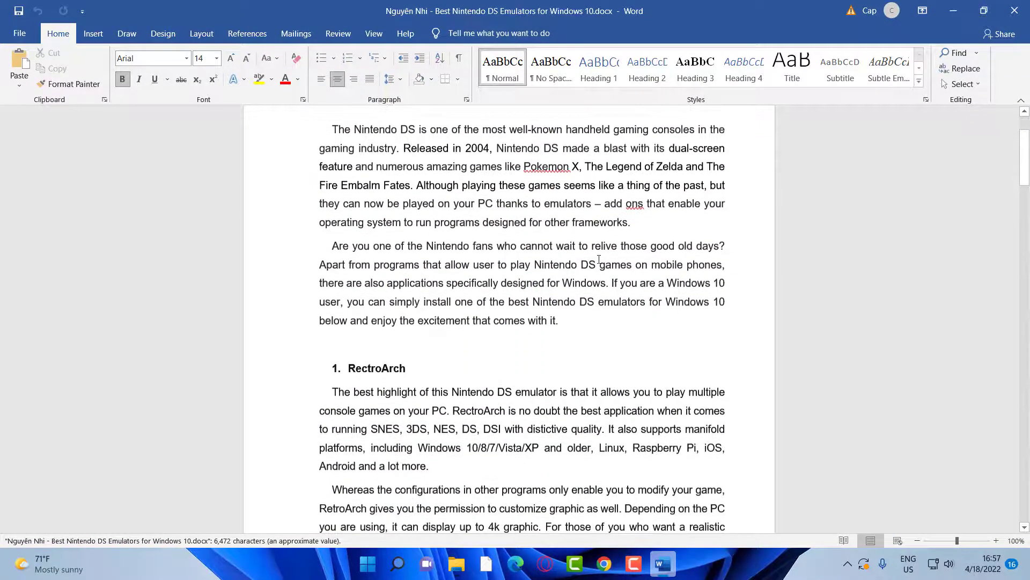
Skim the RectroArch and DeSmuMe sections of the Word document and return to its title.
{"action": "scroll", "coordinate": [599, 263], "scroll_direction": "down", "scroll_amount": 8}
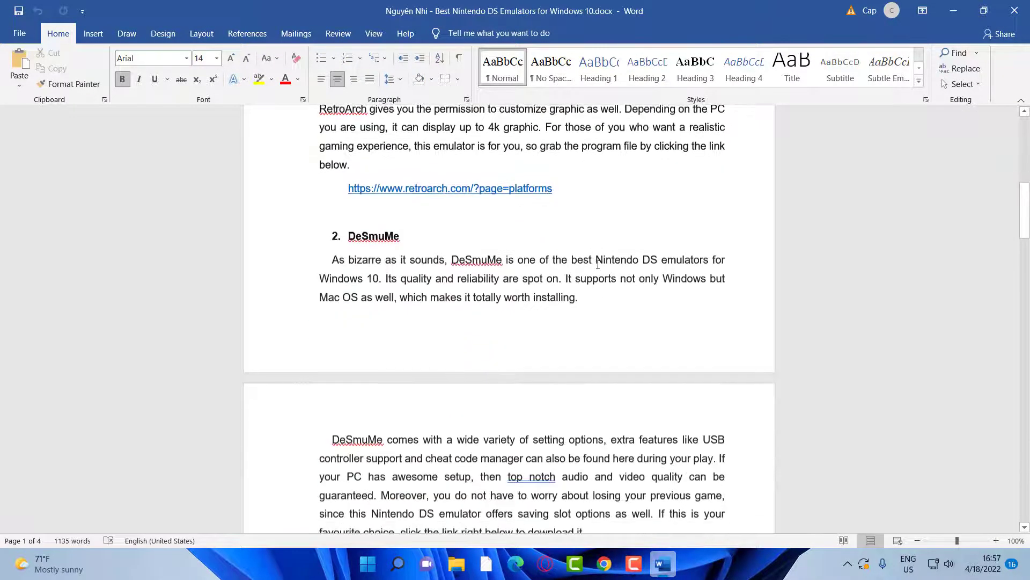
{"action": "scroll", "coordinate": [599, 264], "scroll_direction": "up", "scroll_amount": 4}
{"action": "scroll", "coordinate": [599, 264], "scroll_direction": "up", "scroll_amount": 10}
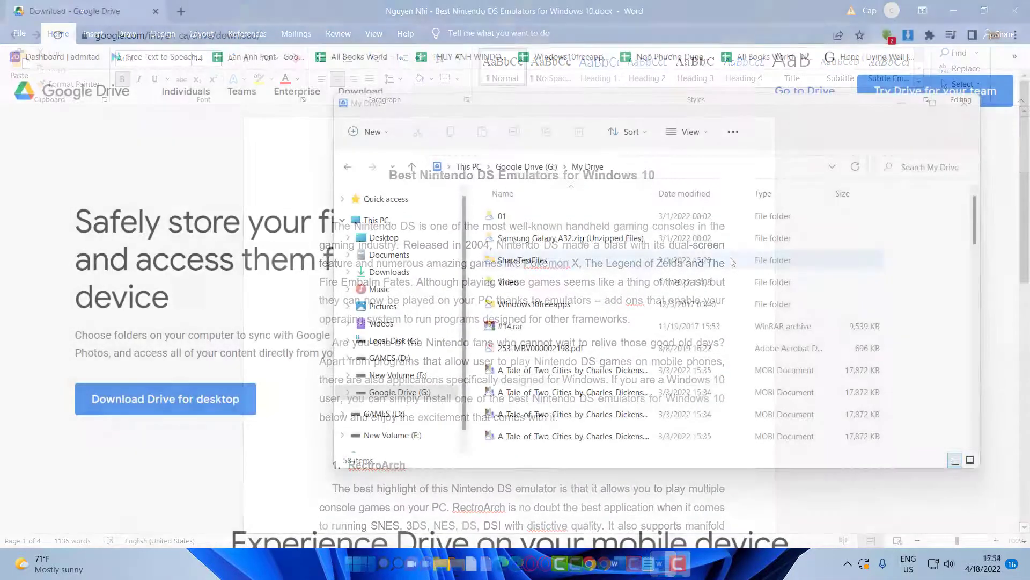
Browse the full file list of the local My Drive folder in File Explorer, from the first folders to the last archives and back.
{"action": "scroll", "coordinate": [699, 268], "scroll_direction": "down", "scroll_amount": 4}
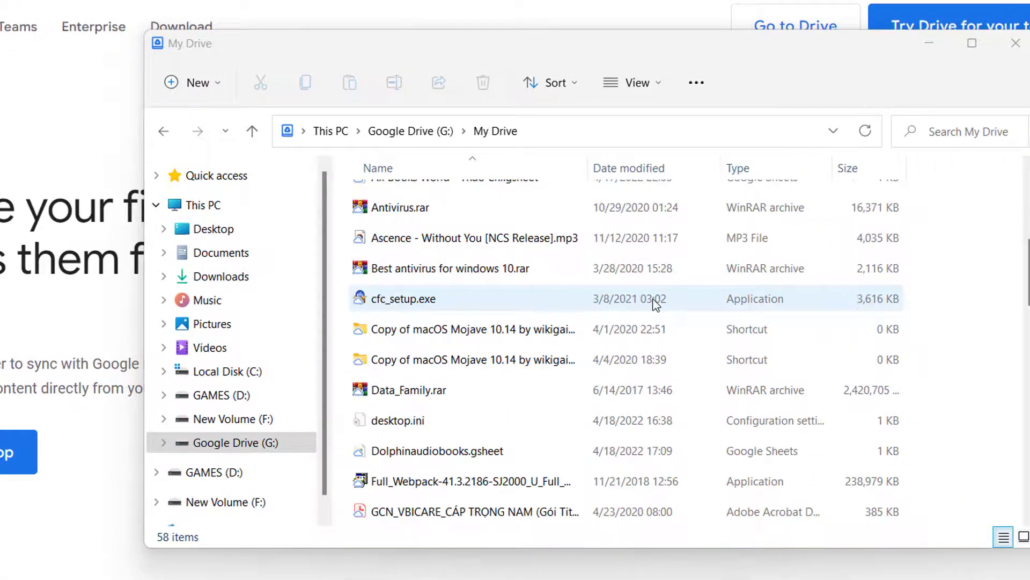
{"action": "scroll", "coordinate": [656, 304], "scroll_direction": "down", "scroll_amount": 2}
{"action": "scroll", "coordinate": [650, 300], "scroll_direction": "down", "scroll_amount": 1}
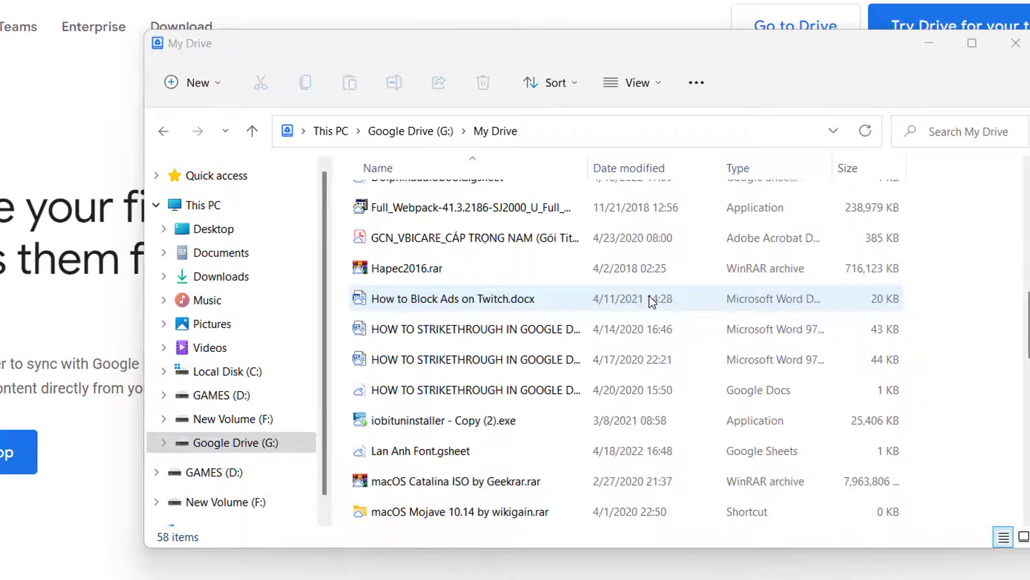
{"action": "scroll", "coordinate": [654, 300], "scroll_direction": "down", "scroll_amount": 1}
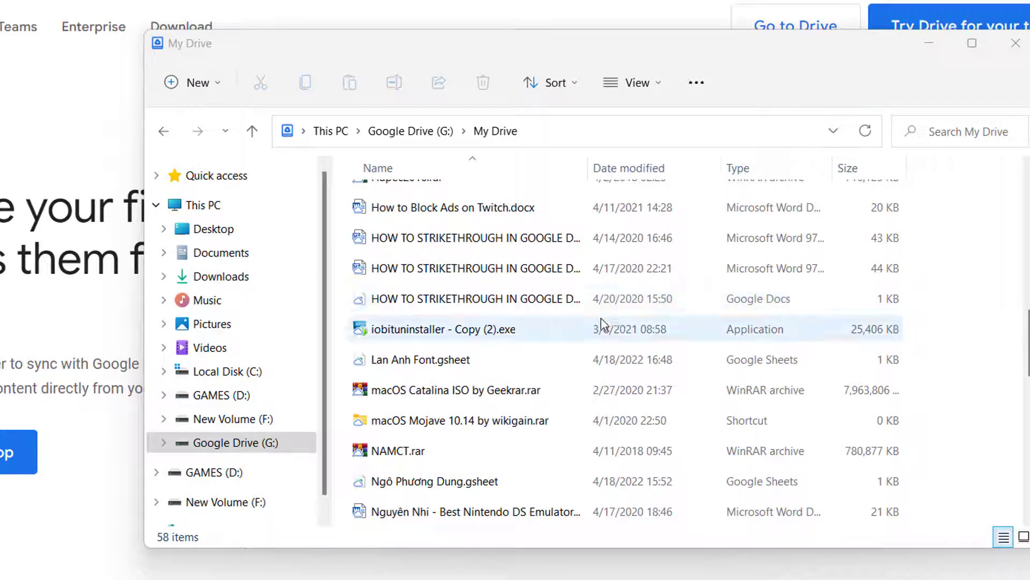
{"action": "scroll", "coordinate": [595, 330], "scroll_direction": "down", "scroll_amount": 2}
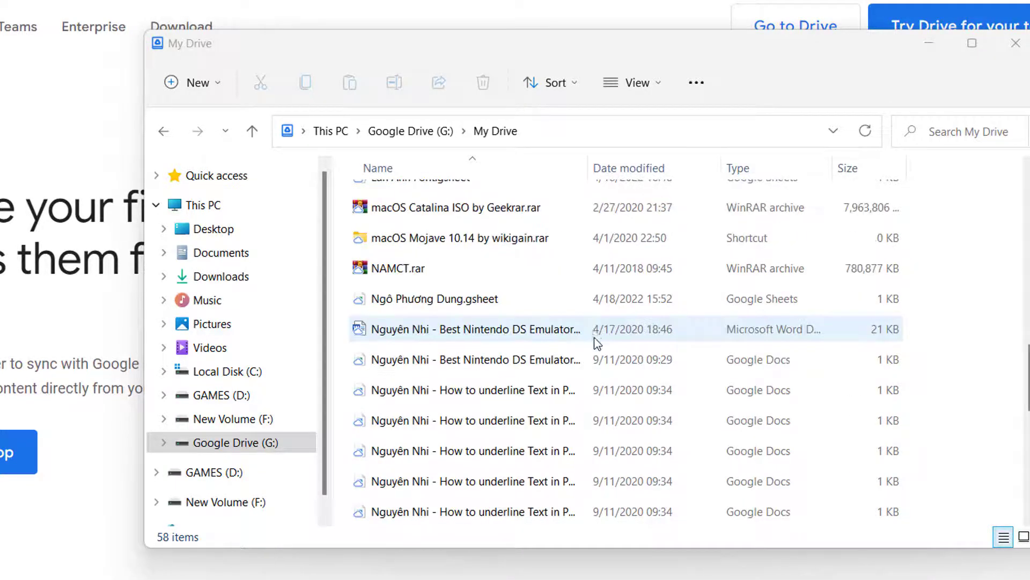
{"action": "scroll", "coordinate": [594, 338], "scroll_direction": "down", "scroll_amount": 1}
{"action": "scroll", "coordinate": [601, 357], "scroll_direction": "down", "scroll_amount": 1}
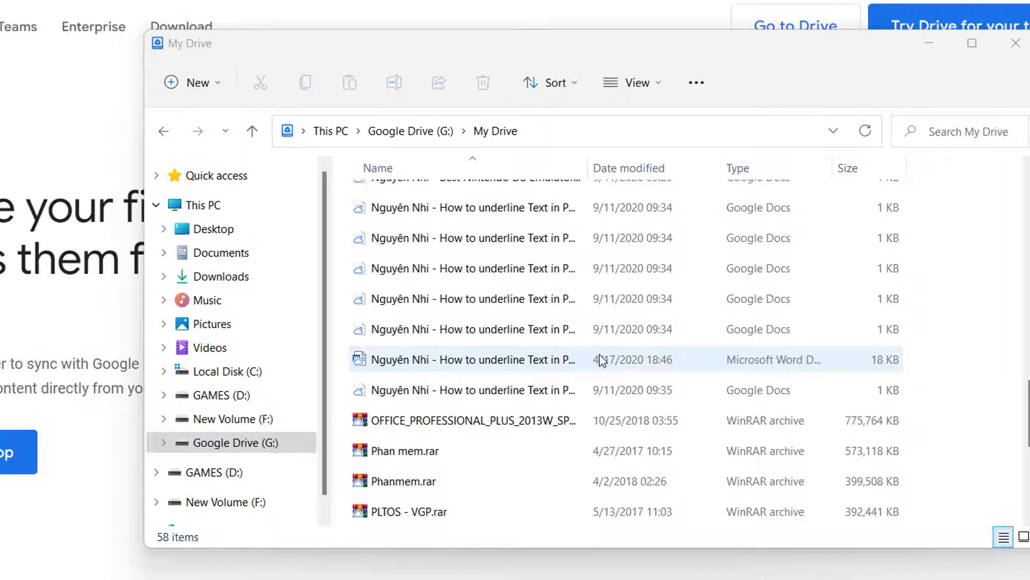
{"action": "scroll", "coordinate": [600, 354], "scroll_direction": "down", "scroll_amount": 2}
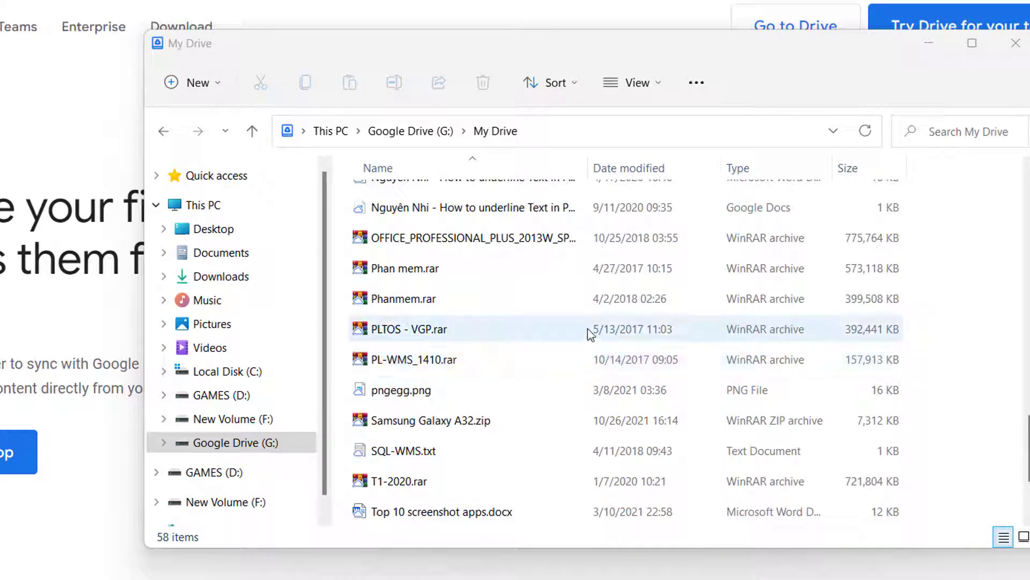
{"action": "scroll", "coordinate": [599, 346], "scroll_direction": "down", "scroll_amount": 2}
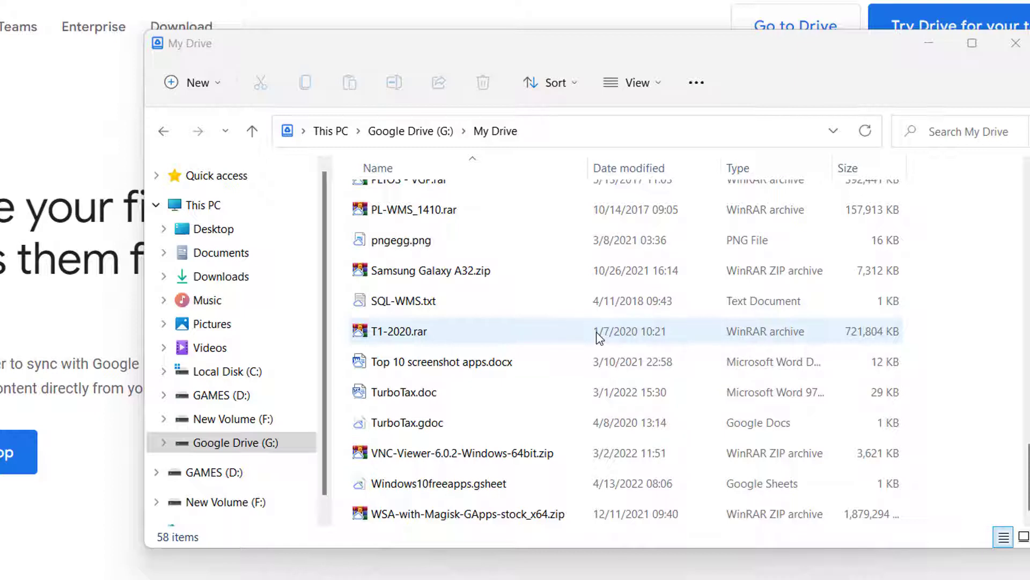
{"action": "scroll", "coordinate": [597, 331], "scroll_direction": "up", "scroll_amount": 1}
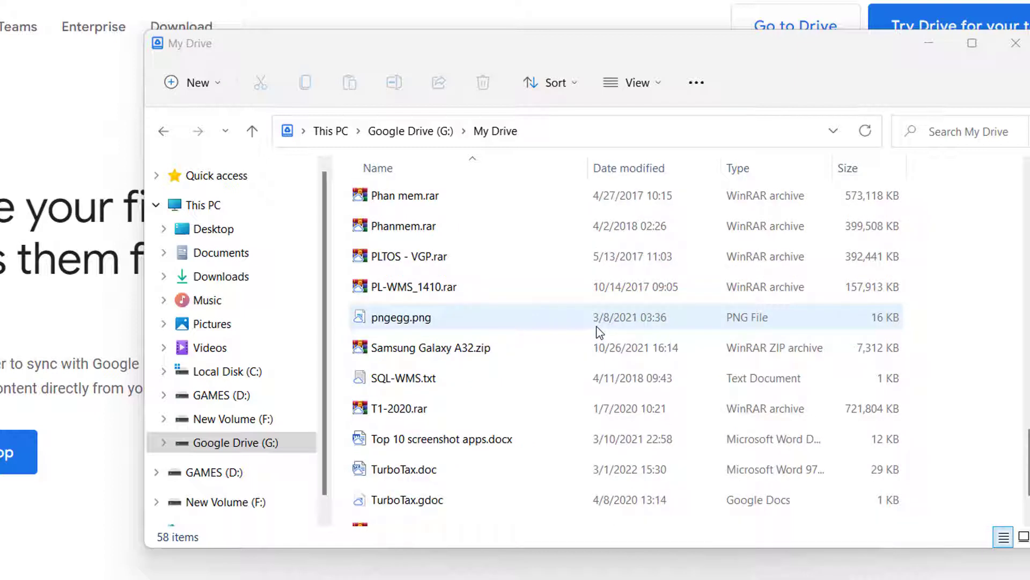
{"action": "scroll", "coordinate": [600, 333], "scroll_direction": "up", "scroll_amount": 1}
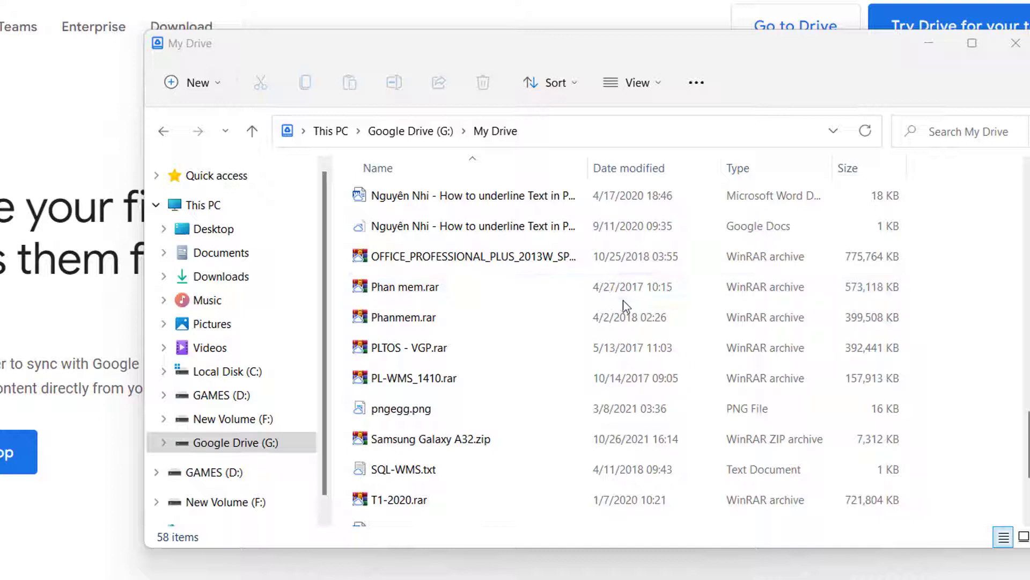
{"action": "scroll", "coordinate": [623, 300], "scroll_direction": "up", "scroll_amount": 1}
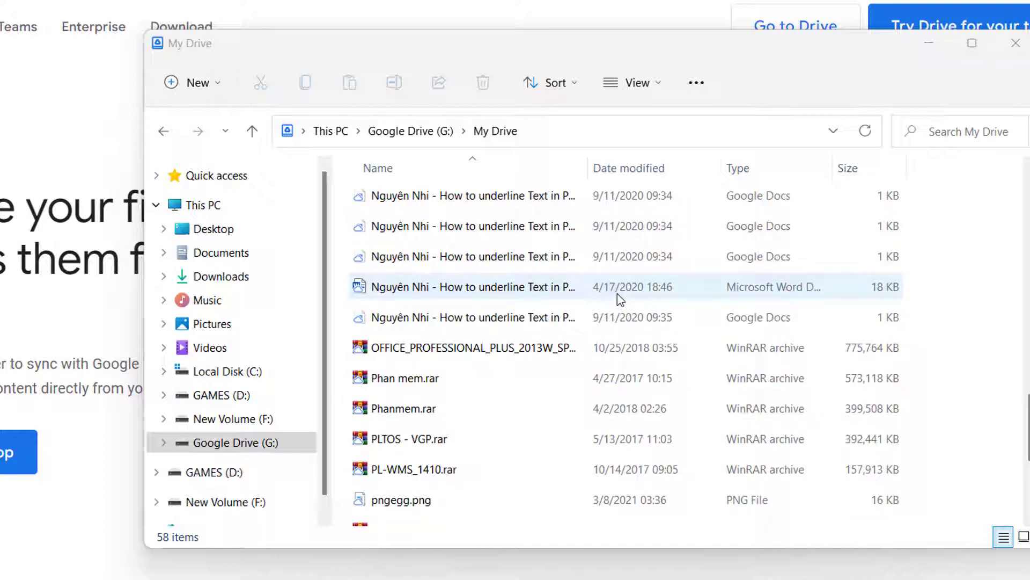
{"action": "scroll", "coordinate": [618, 294], "scroll_direction": "up", "scroll_amount": 1}
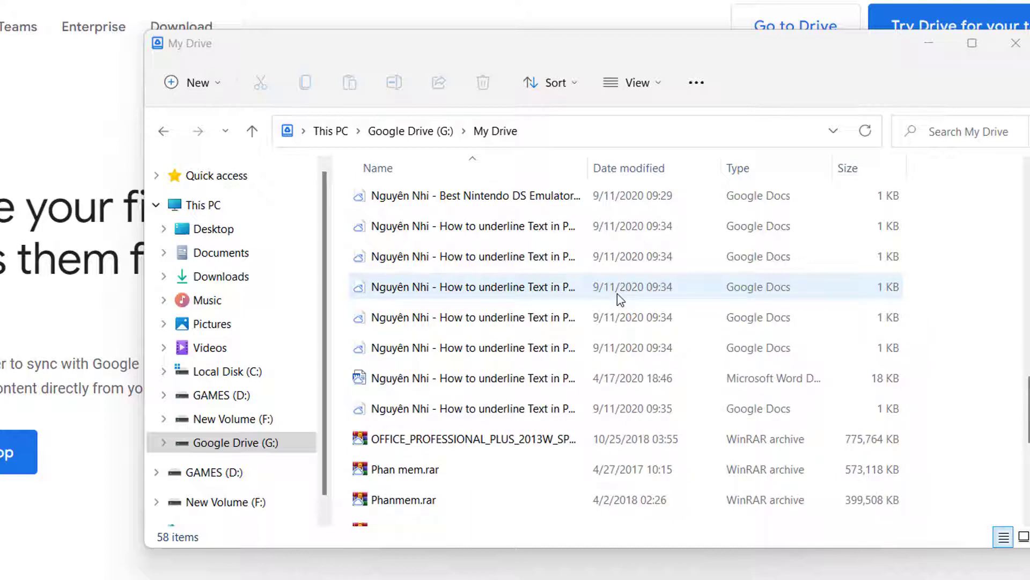
{"action": "scroll", "coordinate": [620, 298], "scroll_direction": "up", "scroll_amount": 2}
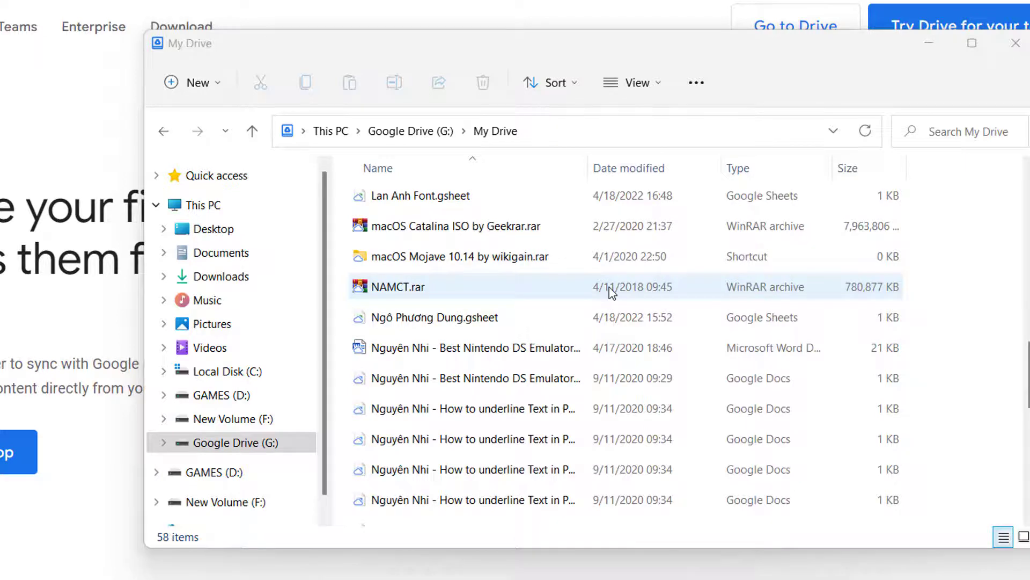
{"action": "scroll", "coordinate": [612, 290], "scroll_direction": "up", "scroll_amount": 4}
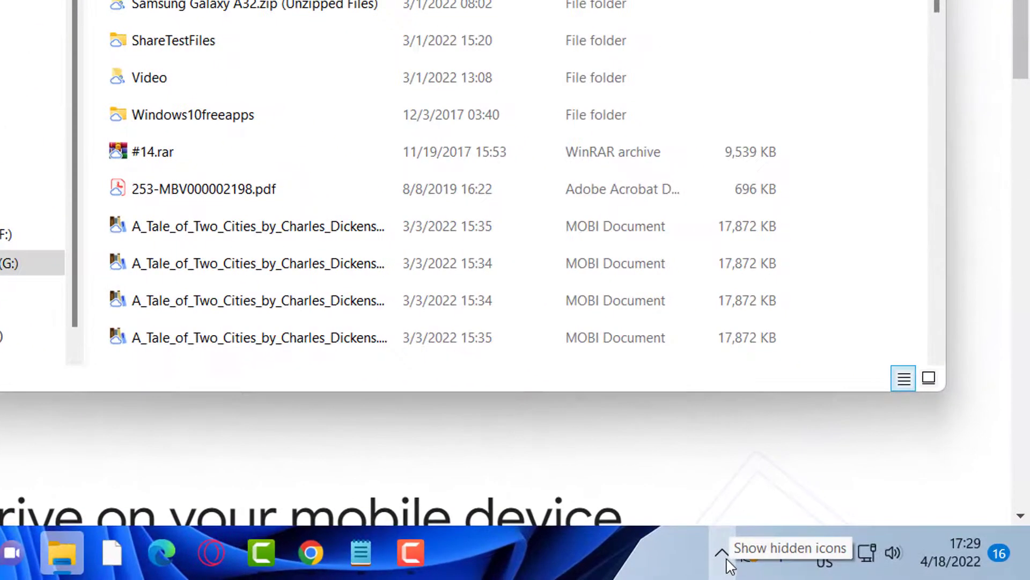
Check the sync activity and notifications of Google Drive from the system tray, and open its Preferences.
{"action": "left_click", "coordinate": [847, 563]}
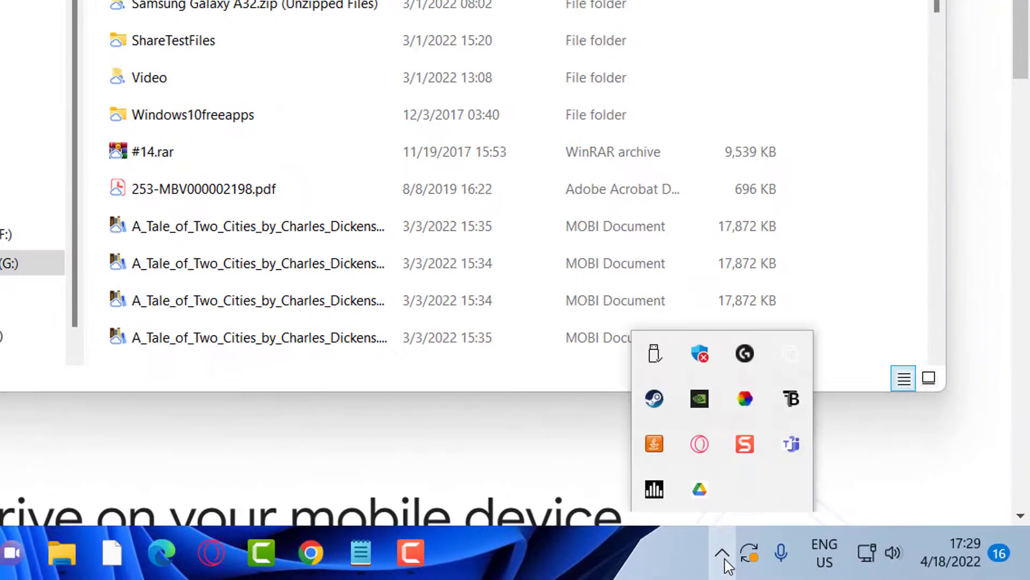
{"action": "left_click", "coordinate": [701, 499]}
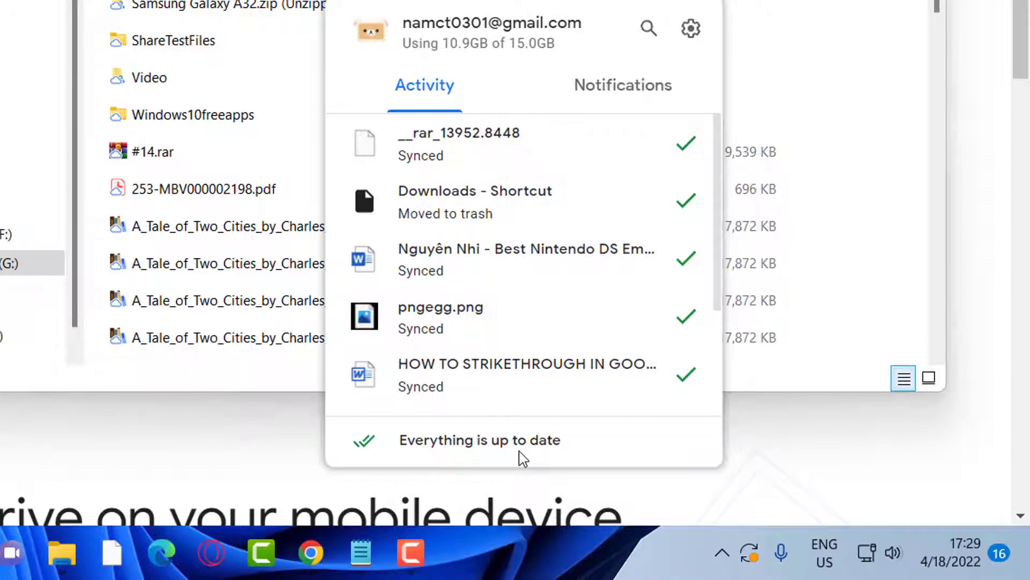
{"action": "left_click", "coordinate": [610, 96]}
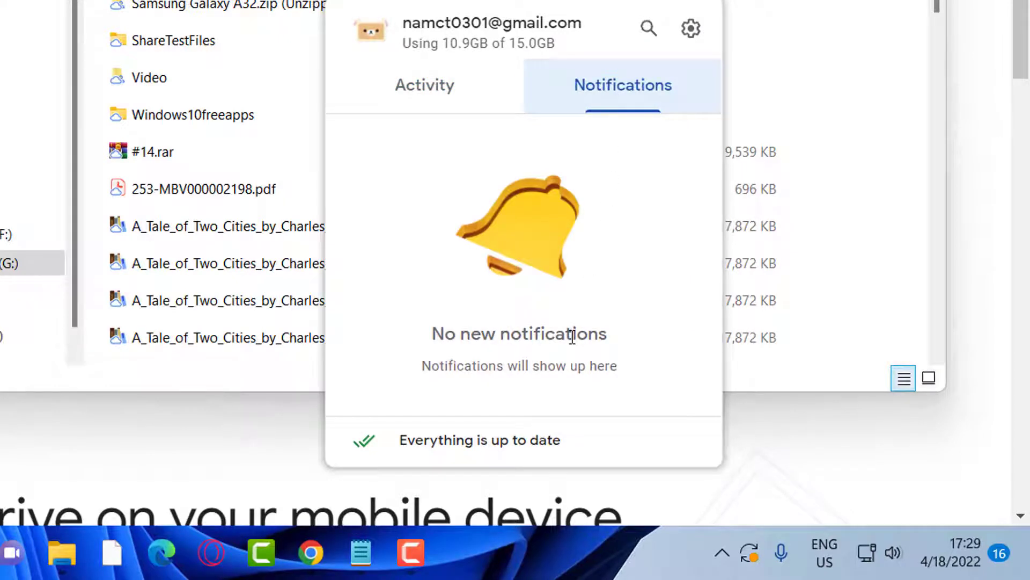
{"action": "left_click", "coordinate": [691, 30]}
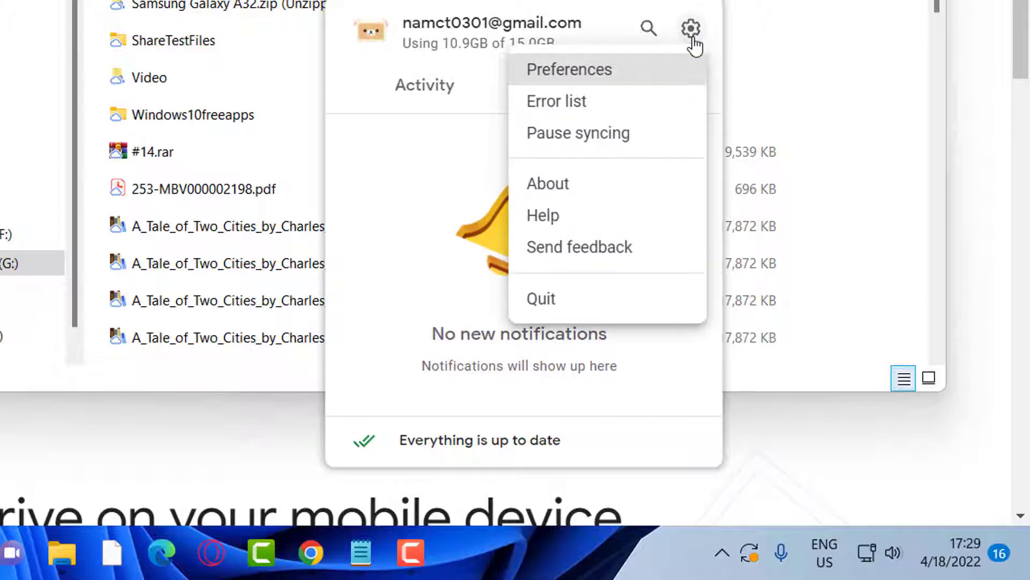
{"action": "left_click", "coordinate": [619, 81]}
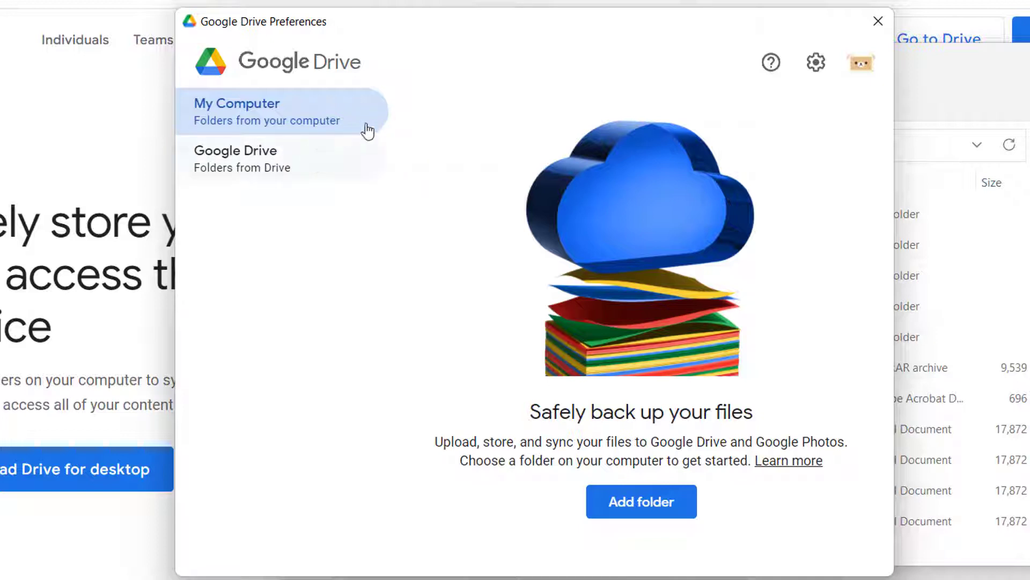
Add the Cho hoaqua folder from NHA THUE on the Desktop as a backup folder, with Sync with Google Drive as its option.
{"action": "left_click", "coordinate": [660, 514]}
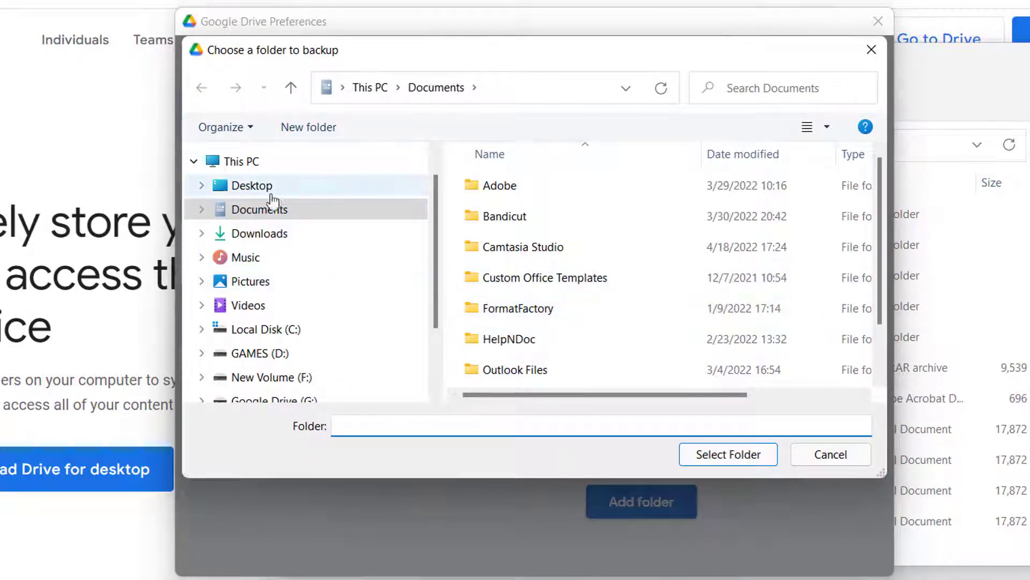
{"action": "left_click", "coordinate": [241, 185]}
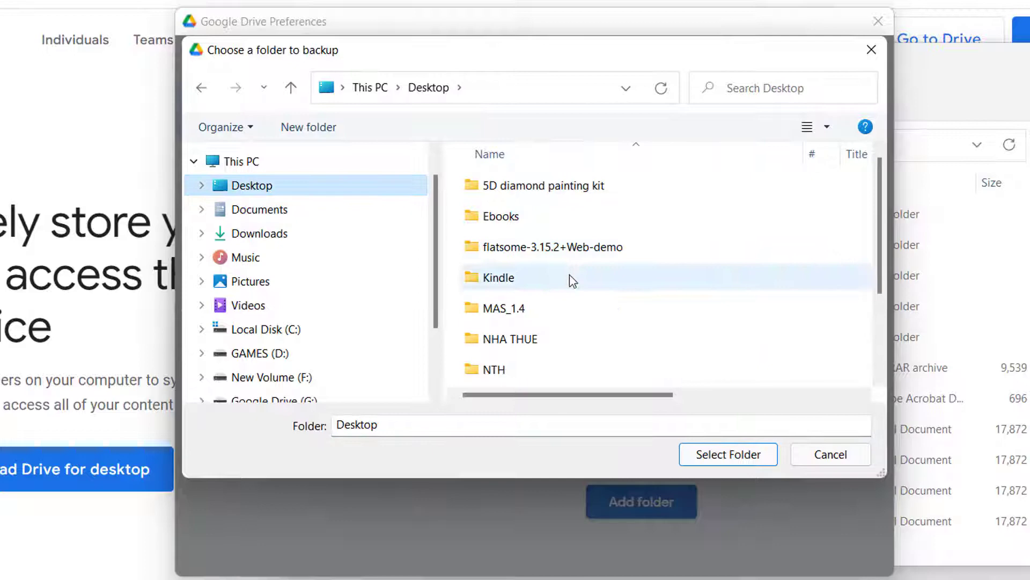
{"action": "double_click", "coordinate": [538, 338]}
{"action": "left_click", "coordinate": [509, 216]}
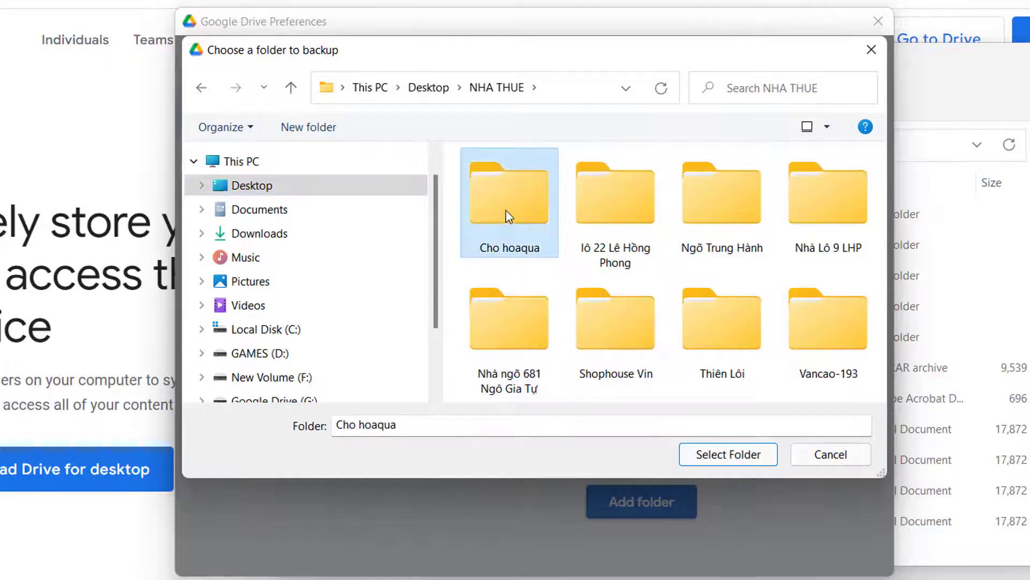
{"action": "left_click", "coordinate": [716, 455]}
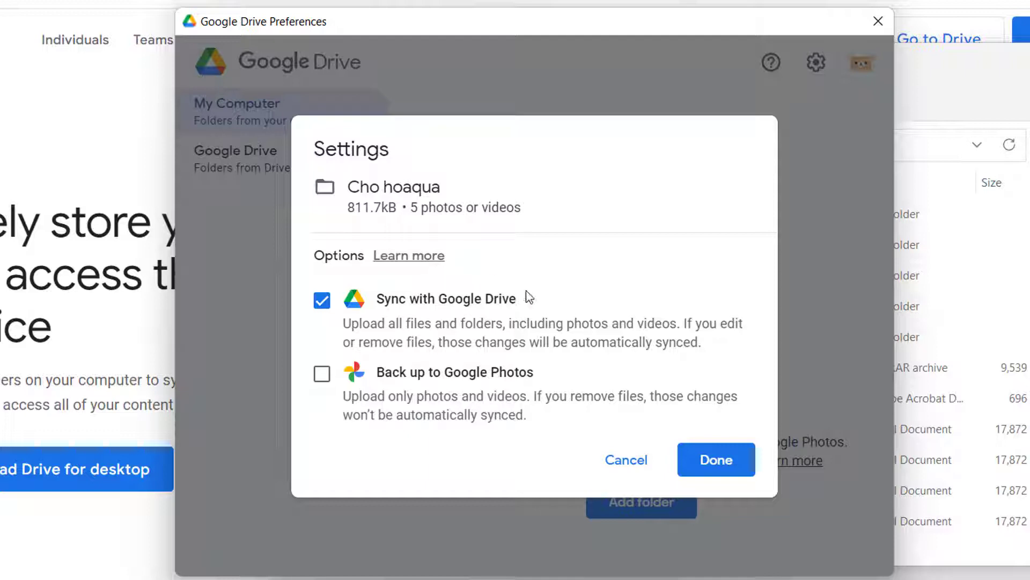
{"action": "left_click", "coordinate": [730, 465]}
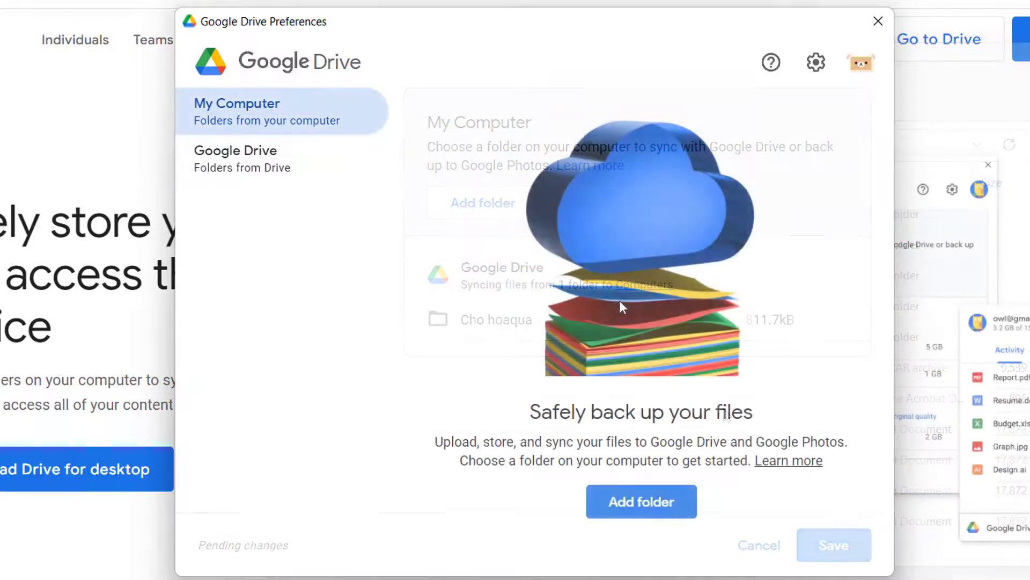
Choose Mirror files as the My Drive syncing option for folders from Drive and confirm the proposed folder location.
{"action": "left_click", "coordinate": [279, 166]}
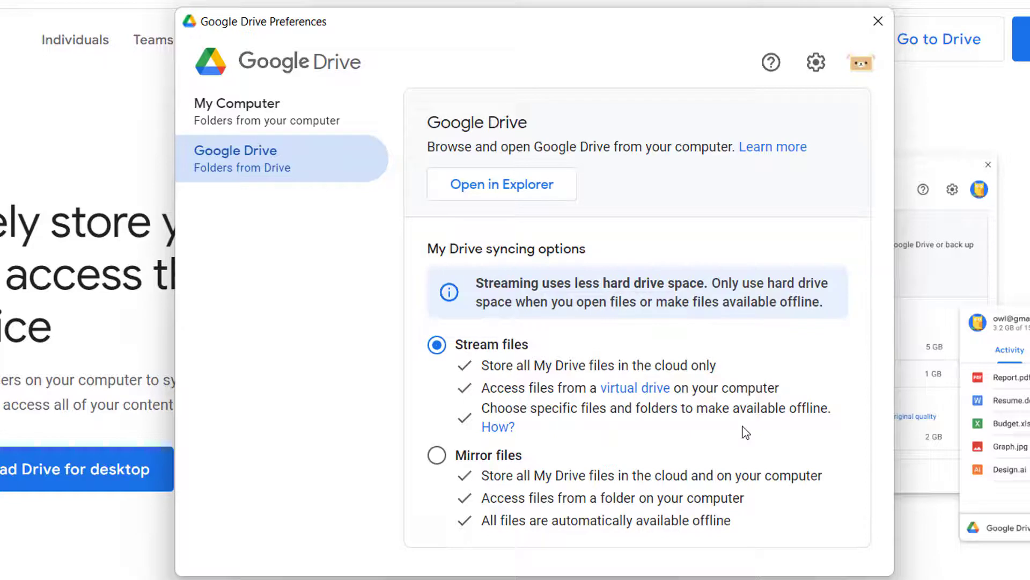
{"action": "left_click", "coordinate": [460, 455]}
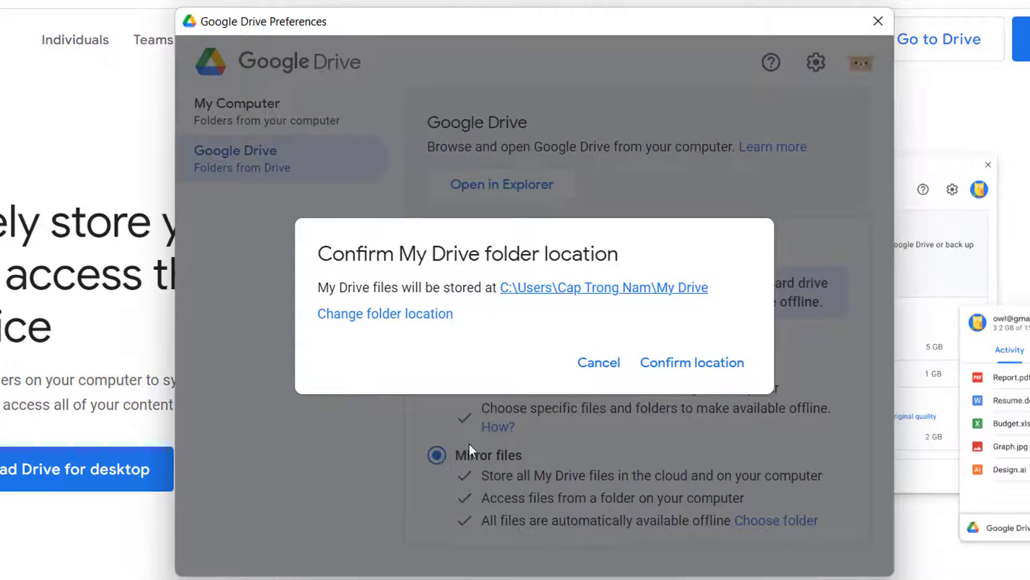
{"action": "left_click", "coordinate": [717, 375]}
{"action": "scroll", "coordinate": [743, 467], "scroll_direction": "down", "scroll_amount": 1}
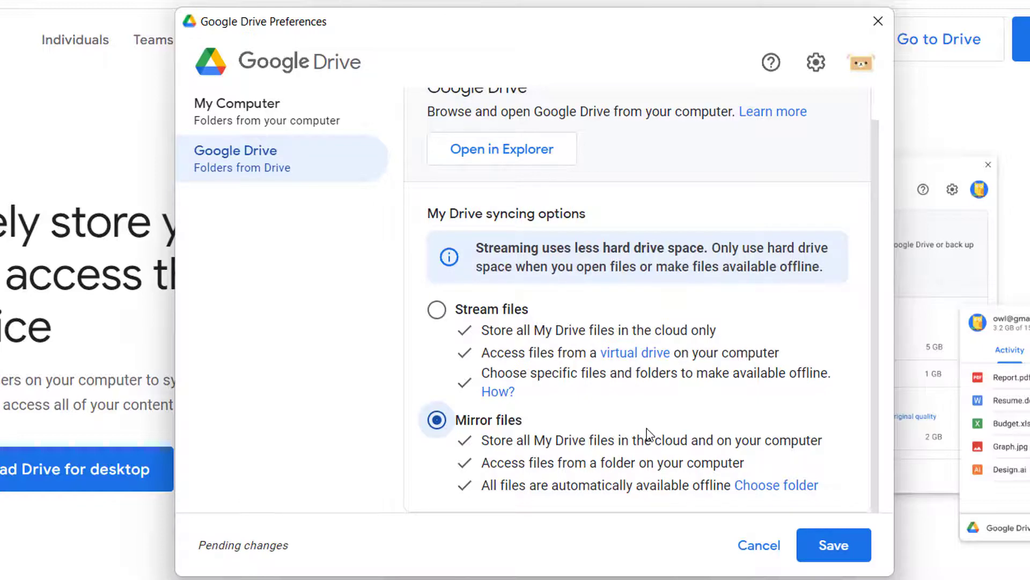
{"action": "scroll", "coordinate": [842, 150], "scroll_direction": "up", "scroll_amount": 1}
Open the Google Drive settings, discarding the pending changes, and review the options from account storage down to ignored USB devices.
{"action": "left_click", "coordinate": [817, 62]}
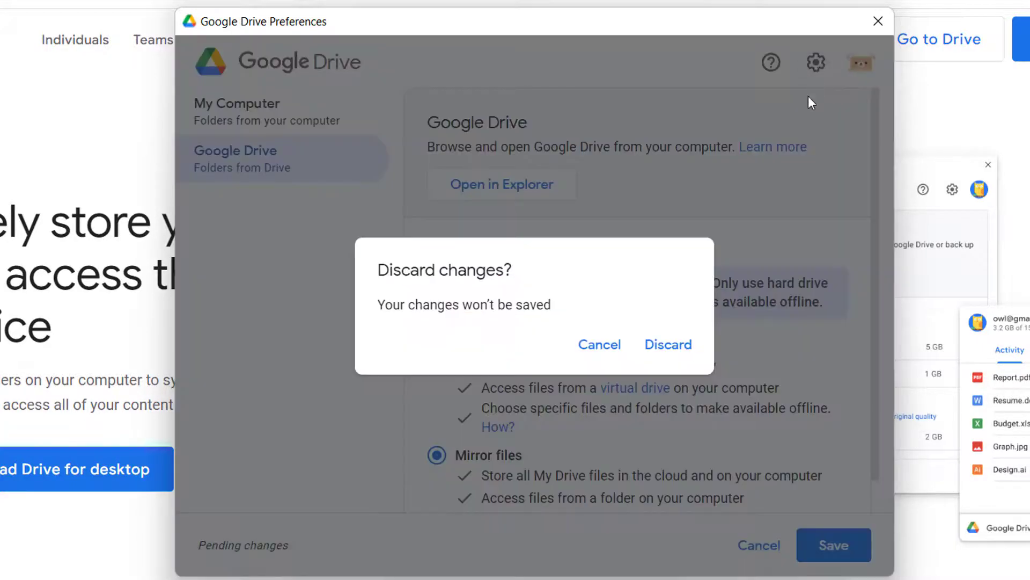
{"action": "left_click", "coordinate": [660, 359]}
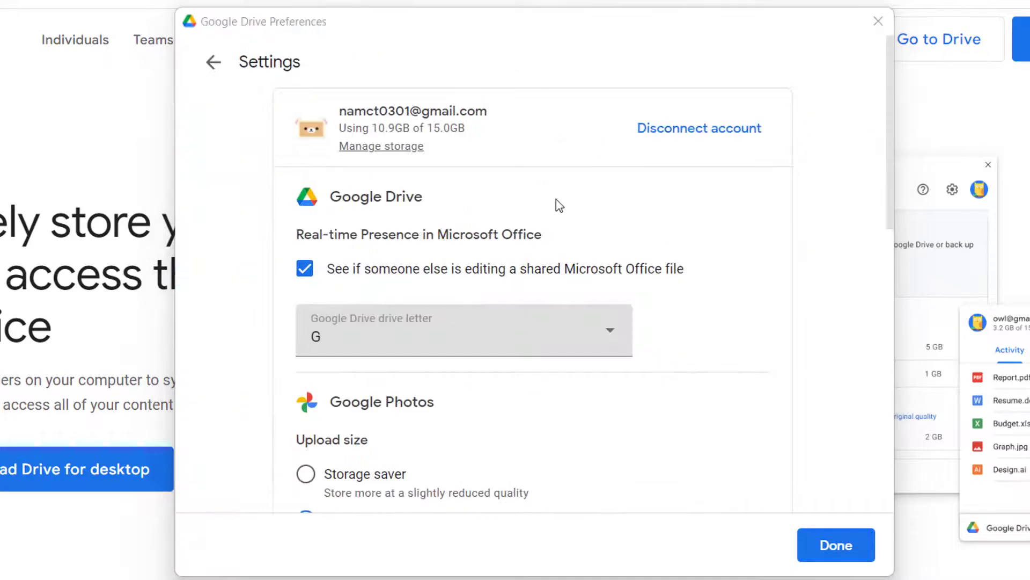
{"action": "scroll", "coordinate": [555, 198], "scroll_direction": "down", "scroll_amount": 1}
{"action": "scroll", "coordinate": [555, 199], "scroll_direction": "down", "scroll_amount": 8}
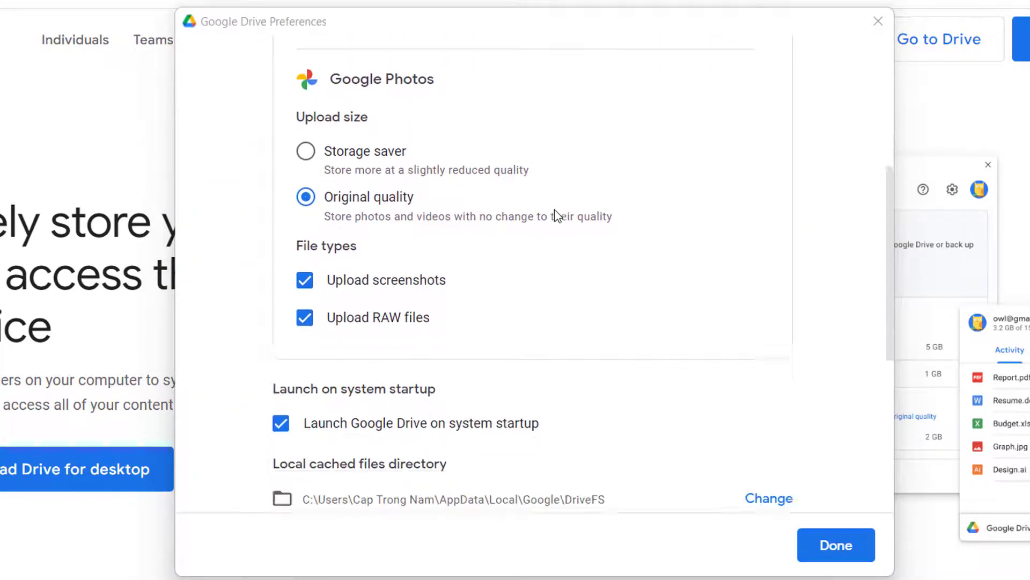
{"action": "scroll", "coordinate": [555, 210], "scroll_direction": "down", "scroll_amount": 4}
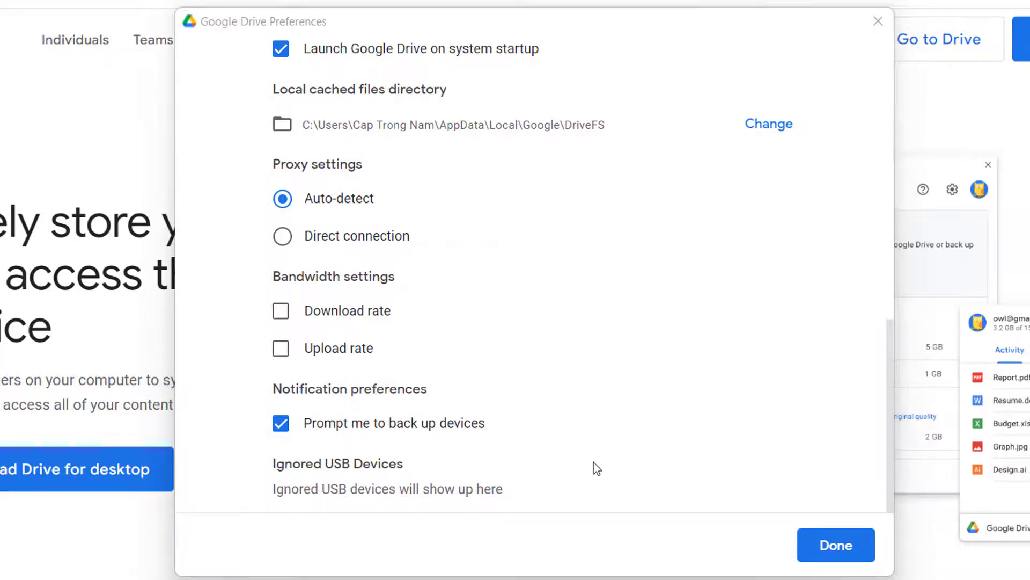
{"action": "scroll", "coordinate": [591, 455], "scroll_direction": "up", "scroll_amount": 2}
{"action": "scroll", "coordinate": [588, 449], "scroll_direction": "up", "scroll_amount": 10}
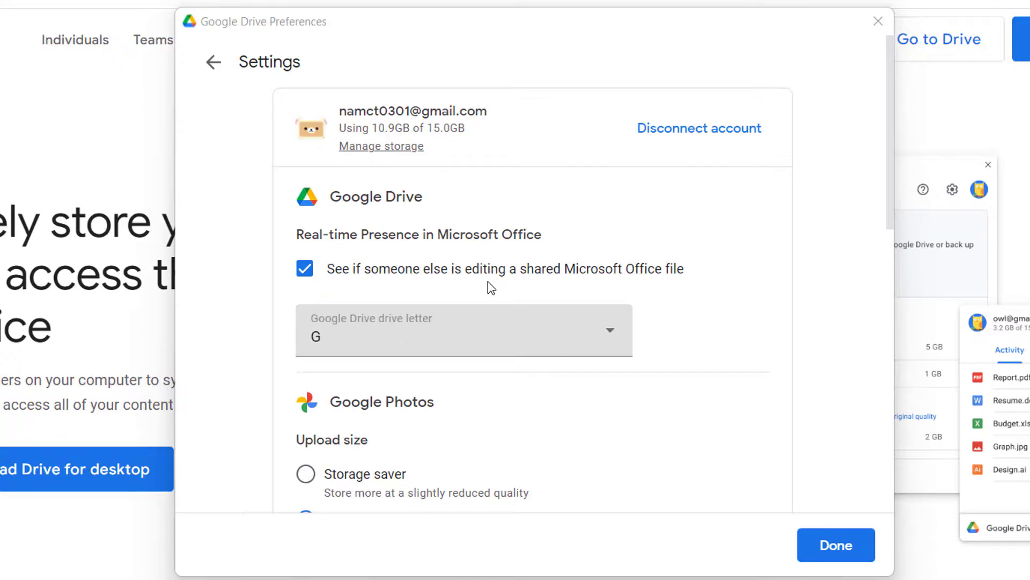
Select G as the Google Drive drive letter.
{"action": "left_click", "coordinate": [550, 338]}
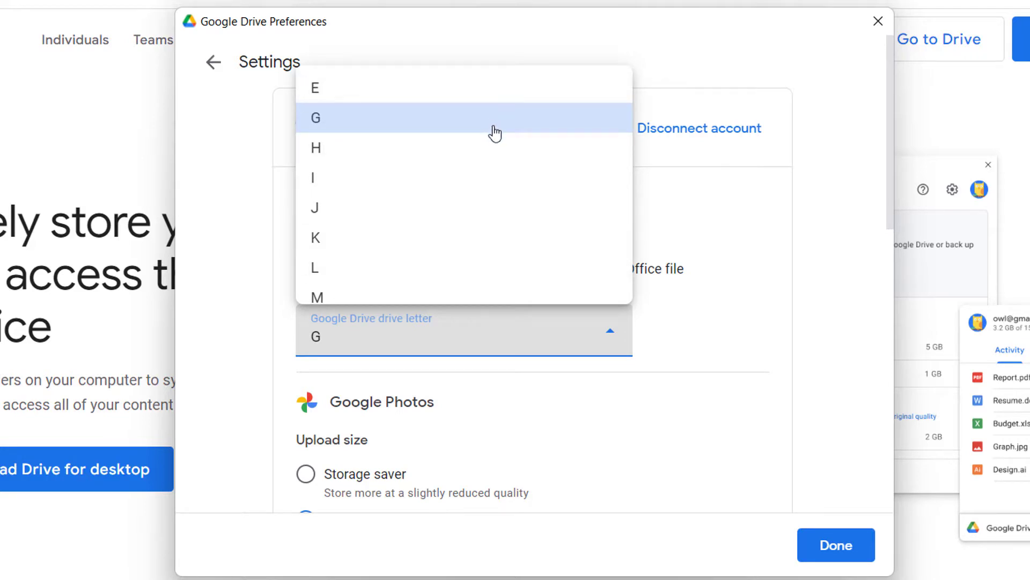
{"action": "left_click", "coordinate": [360, 131]}
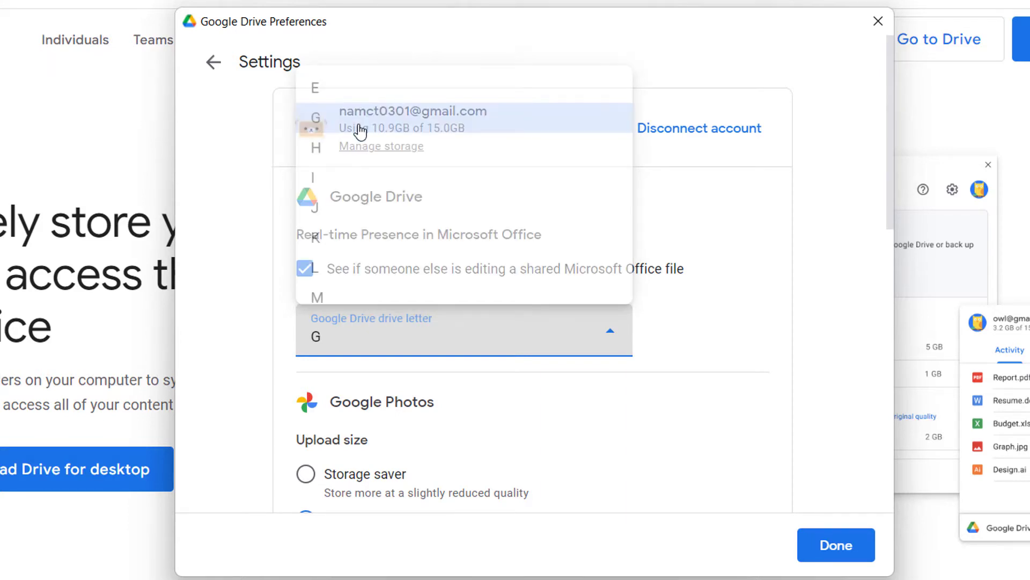